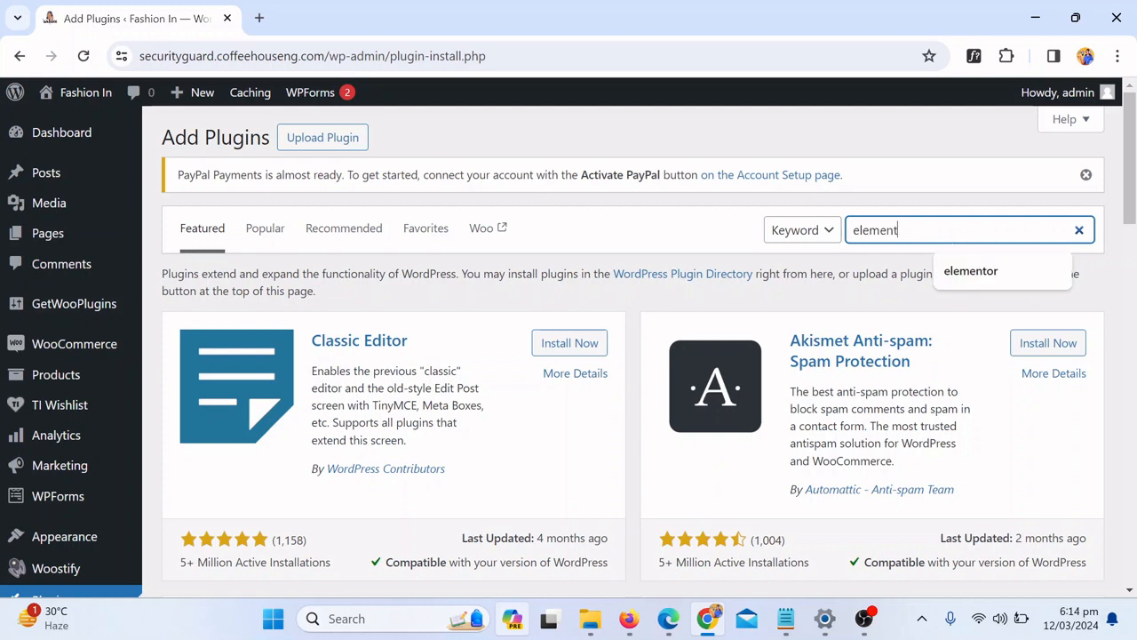
Search the plugins for "elementor", install and activate Elementor Website Builder, and exit its onboarding wizard.
type("r")
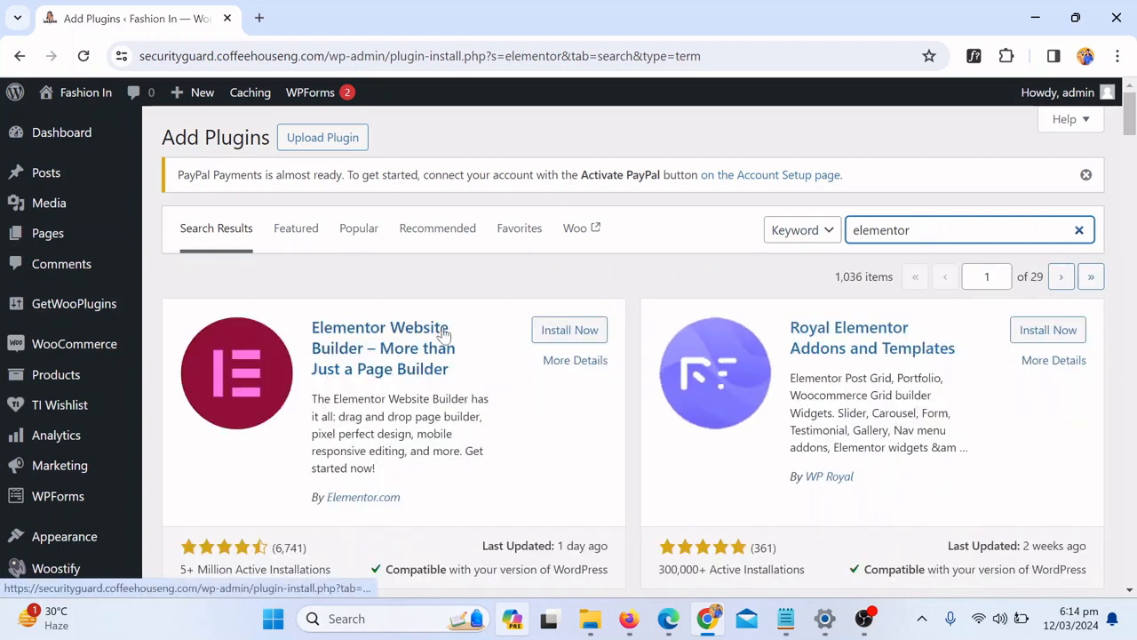
scroll(669, 280, "down", 1)
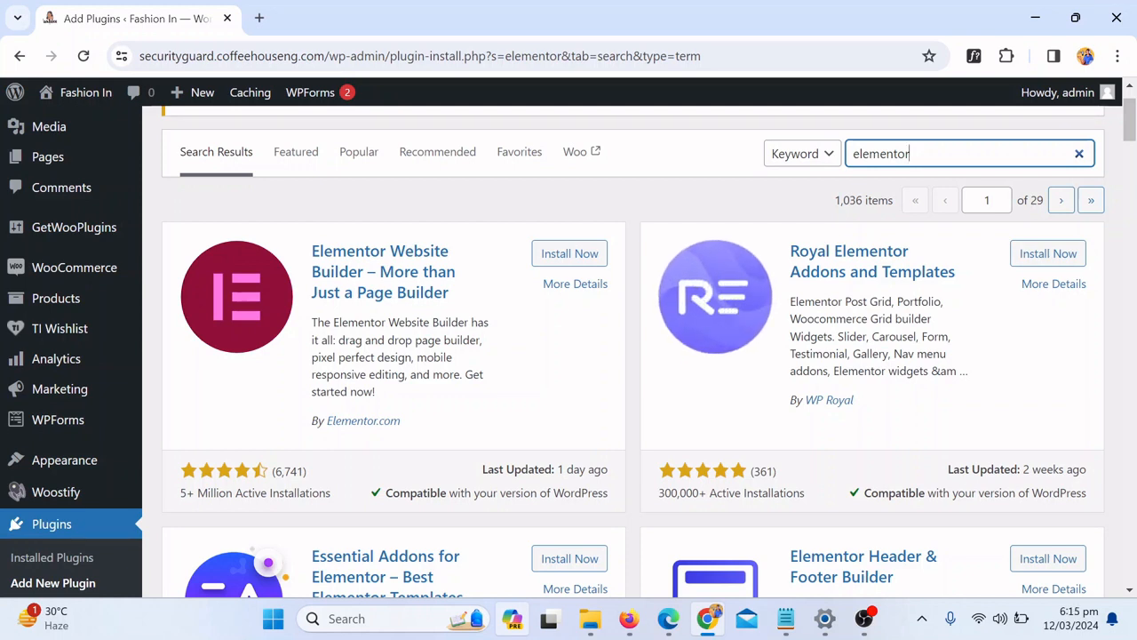
left_click(560, 260)
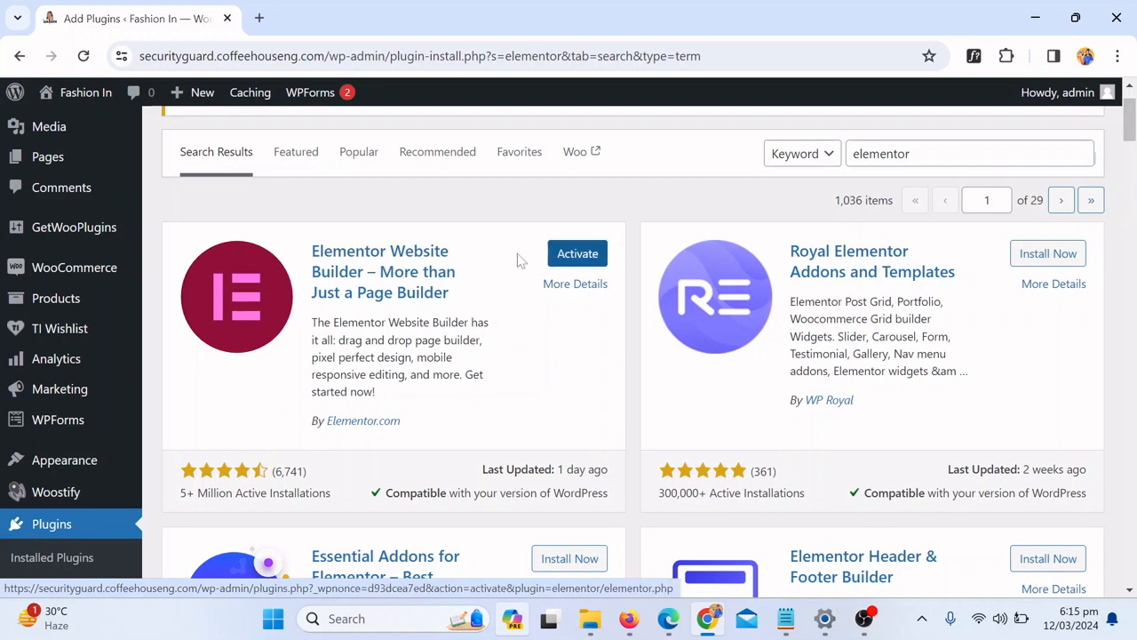
left_click(577, 256)
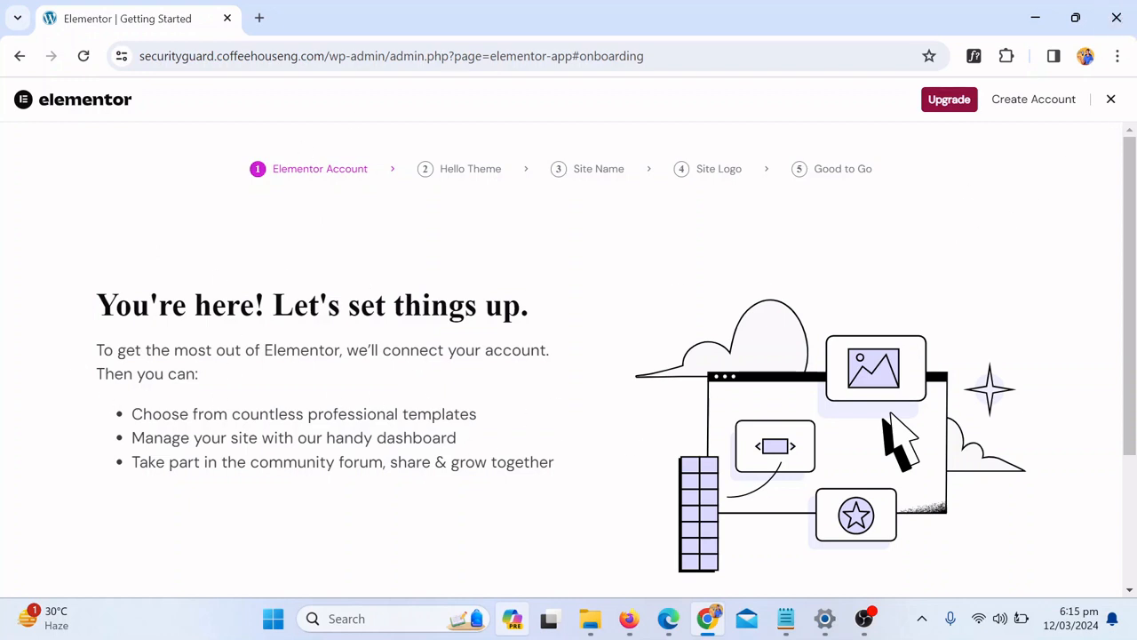
left_click(1111, 100)
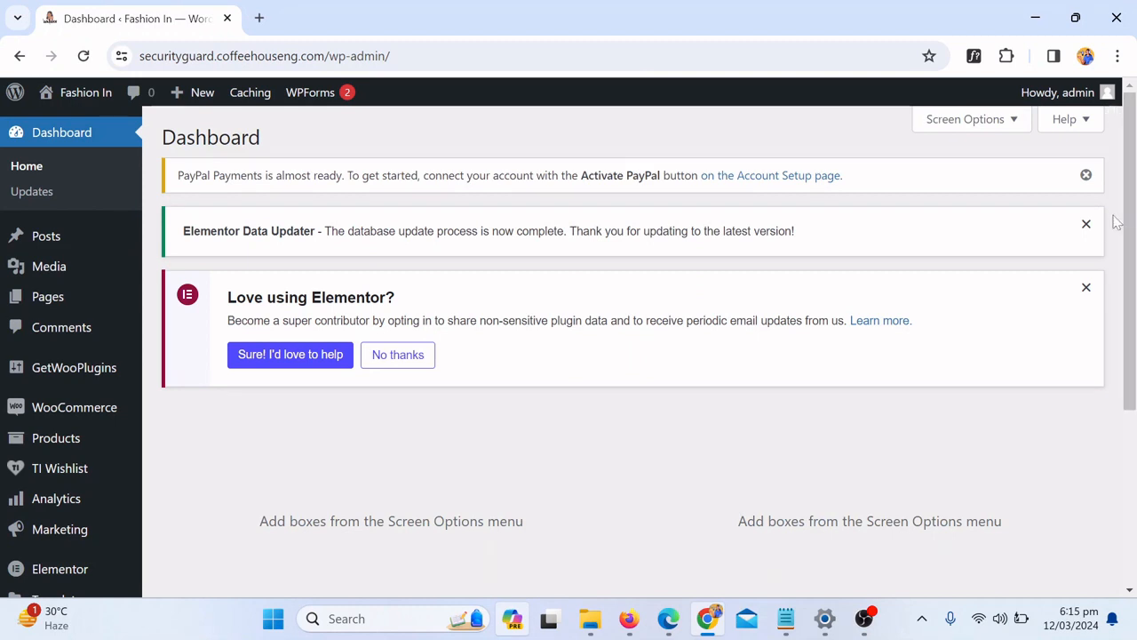
Check the admin navigation for the Elementor and Templates entries, and open the list of all pages.
left_click_drag(1125, 231, 1133, 256)
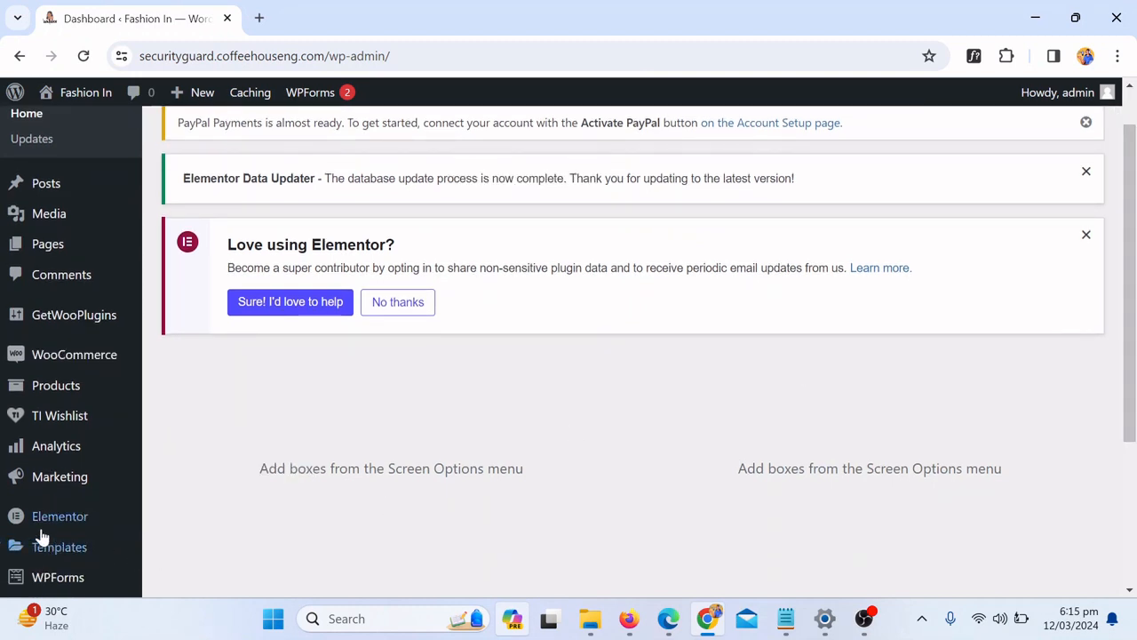
mouse_move(51, 536)
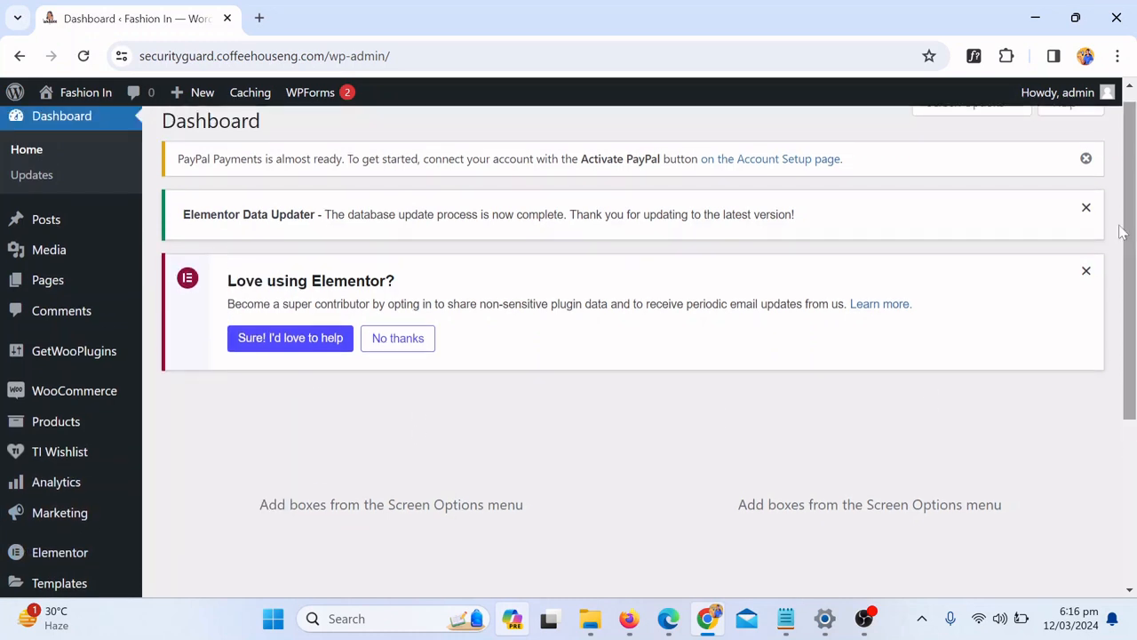
scroll(1093, 249, "up", 2)
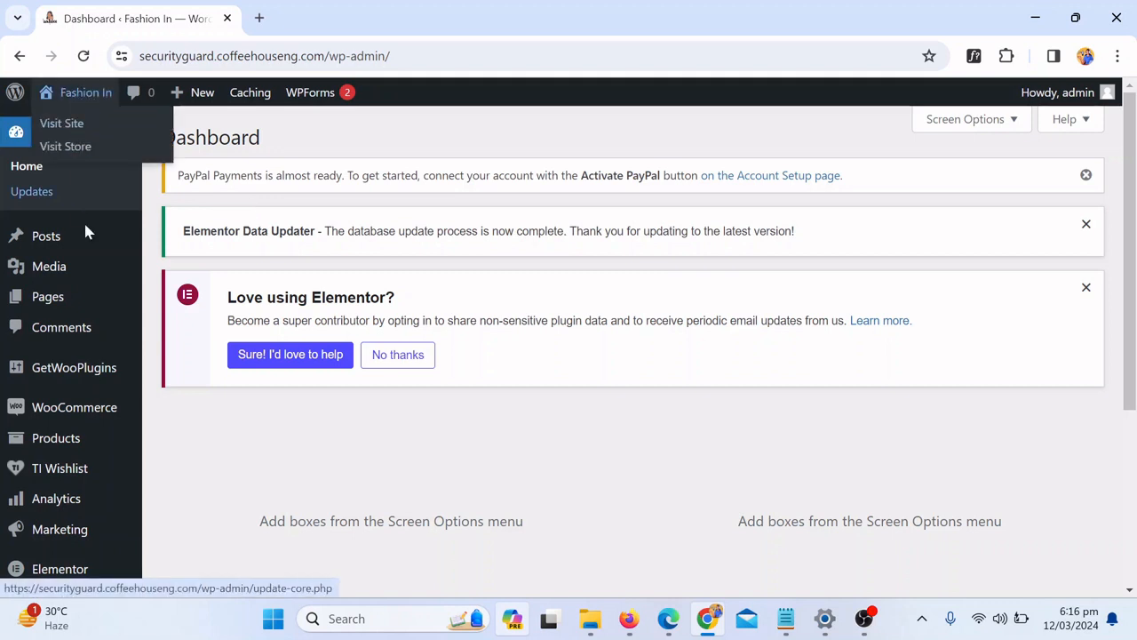
mouse_move(11, 298)
left_click(188, 303)
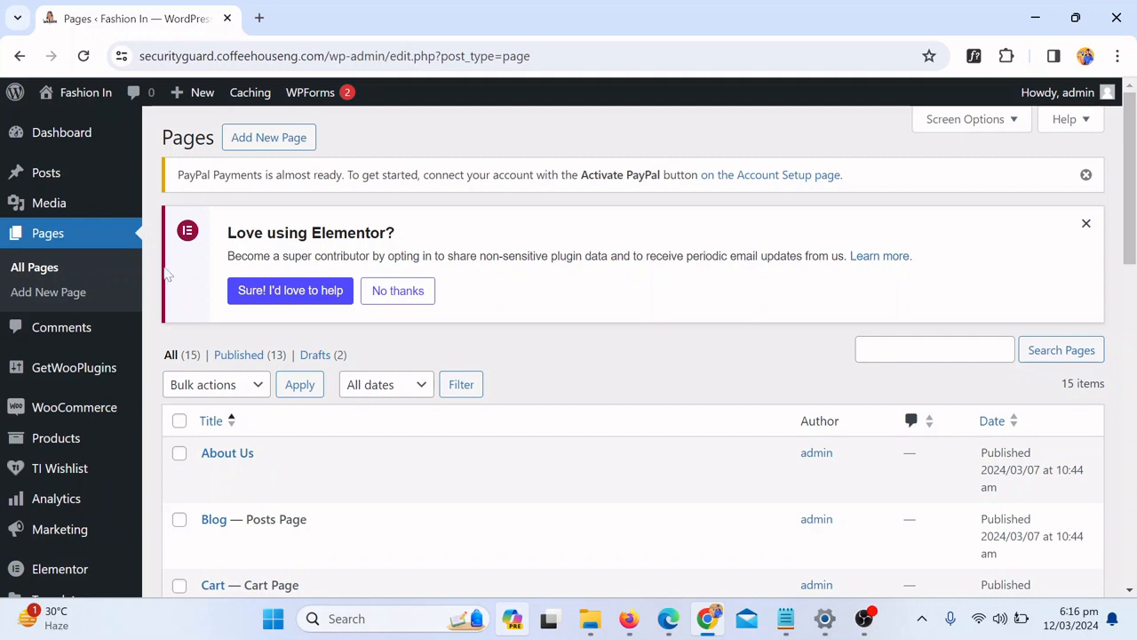
Open the live site in a new browser tab, look over its Home and Shop pages, and return to Home.
mouse_move(78, 92)
right_click(75, 133)
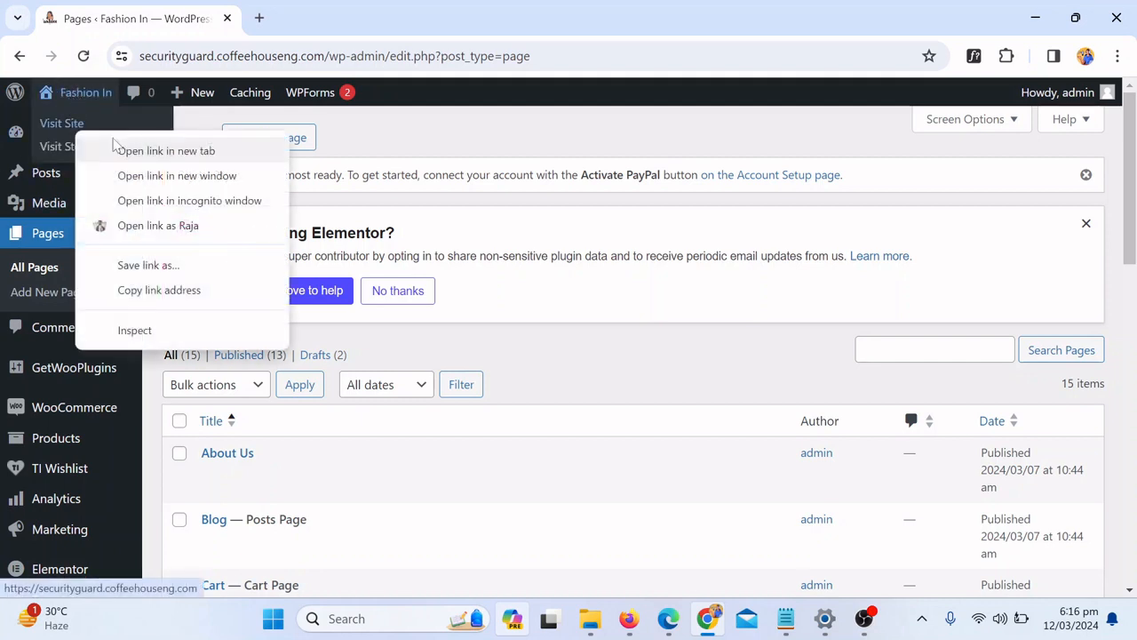
left_click(120, 147)
left_click(360, 7)
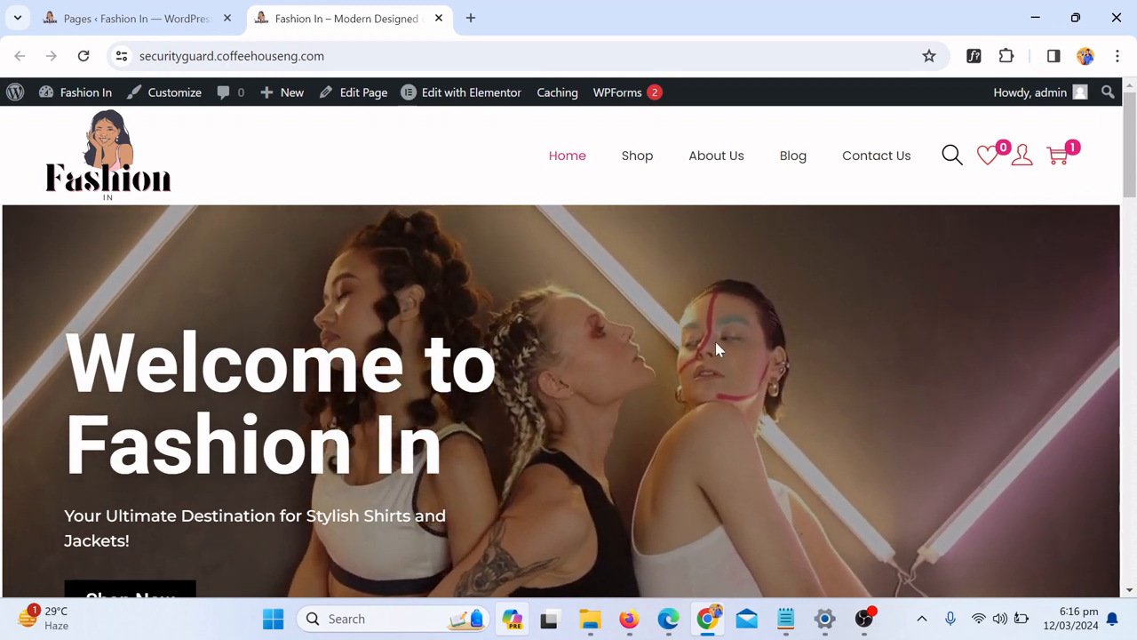
scroll(1102, 253, "down", 1)
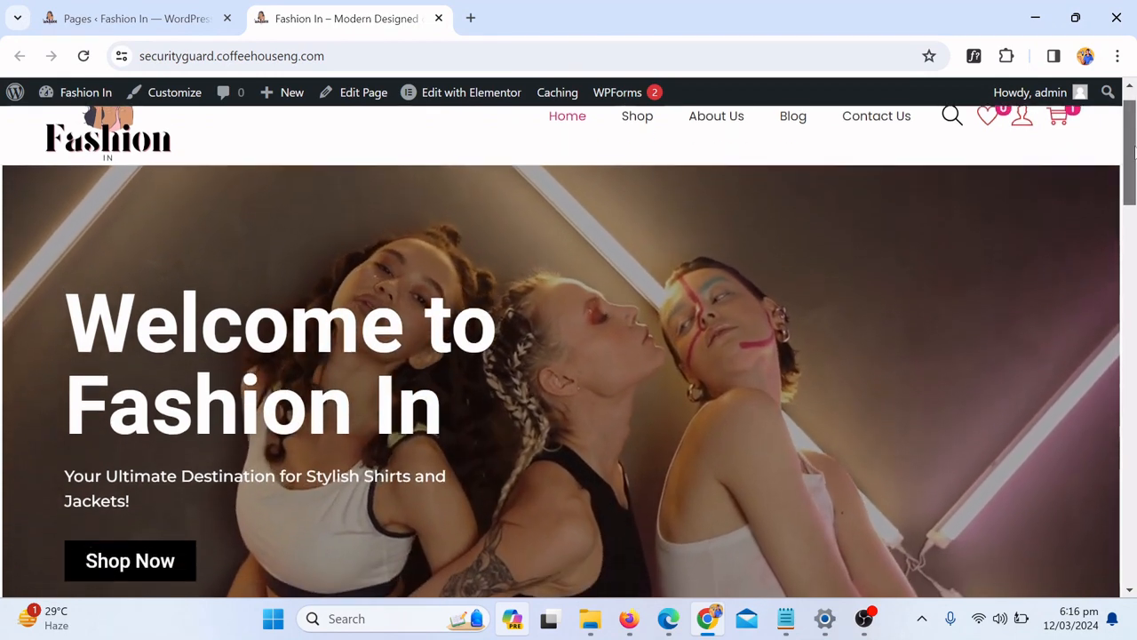
left_click_drag(1133, 170, 1096, 116)
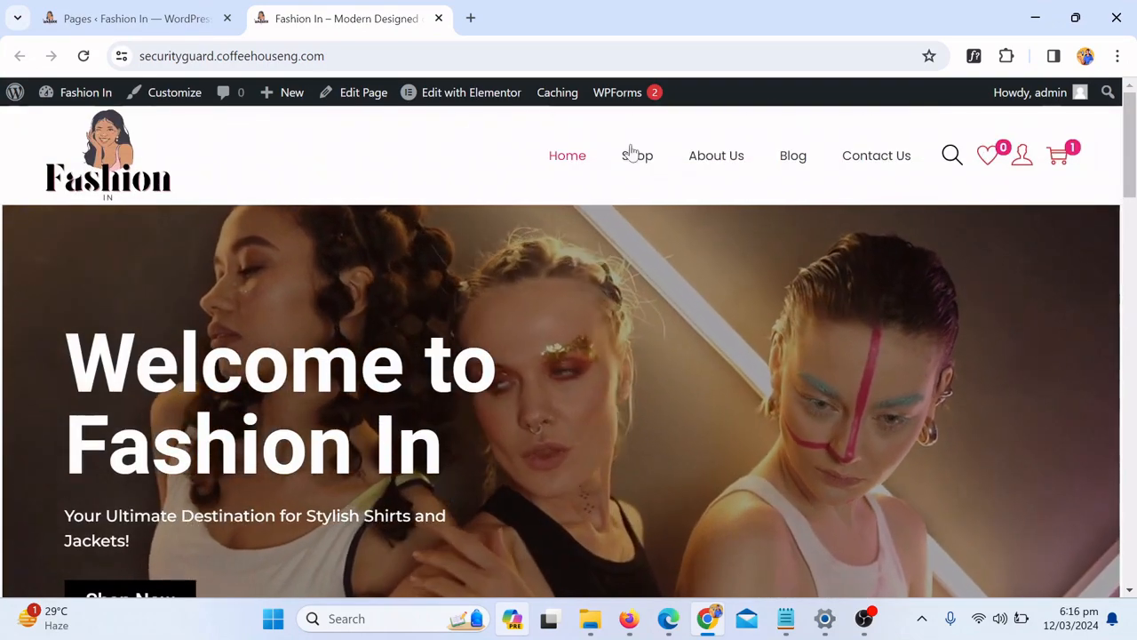
left_click(646, 170)
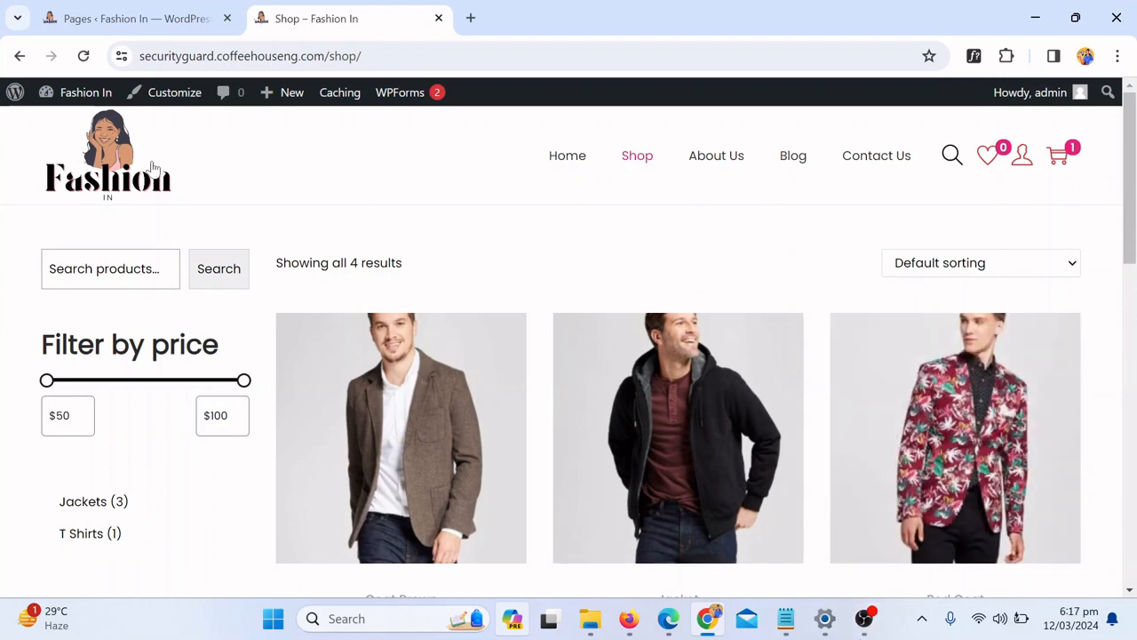
left_click(573, 167)
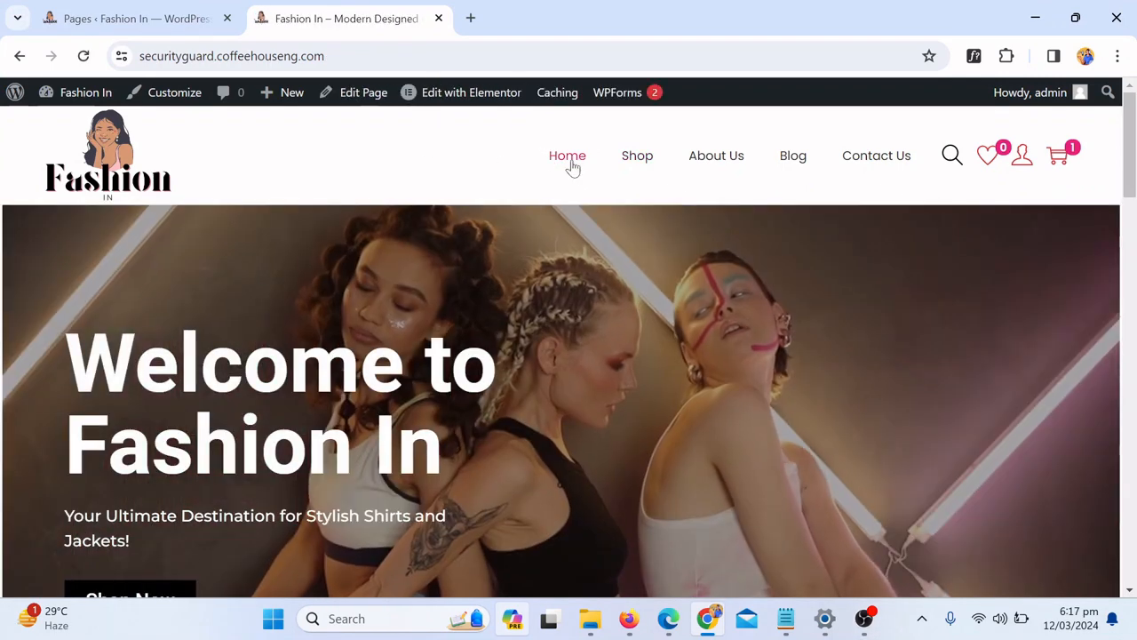
Go back from the live site to the WordPress dashboard, close the old Pages tab, and open the Pages list.
mouse_move(80, 93)
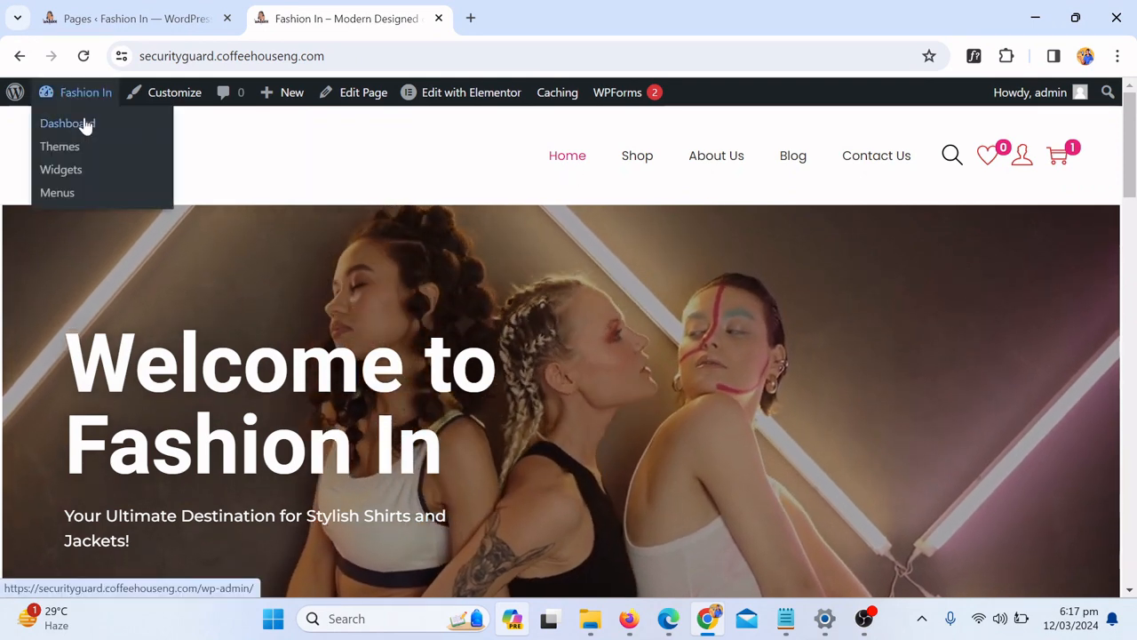
left_click(74, 132)
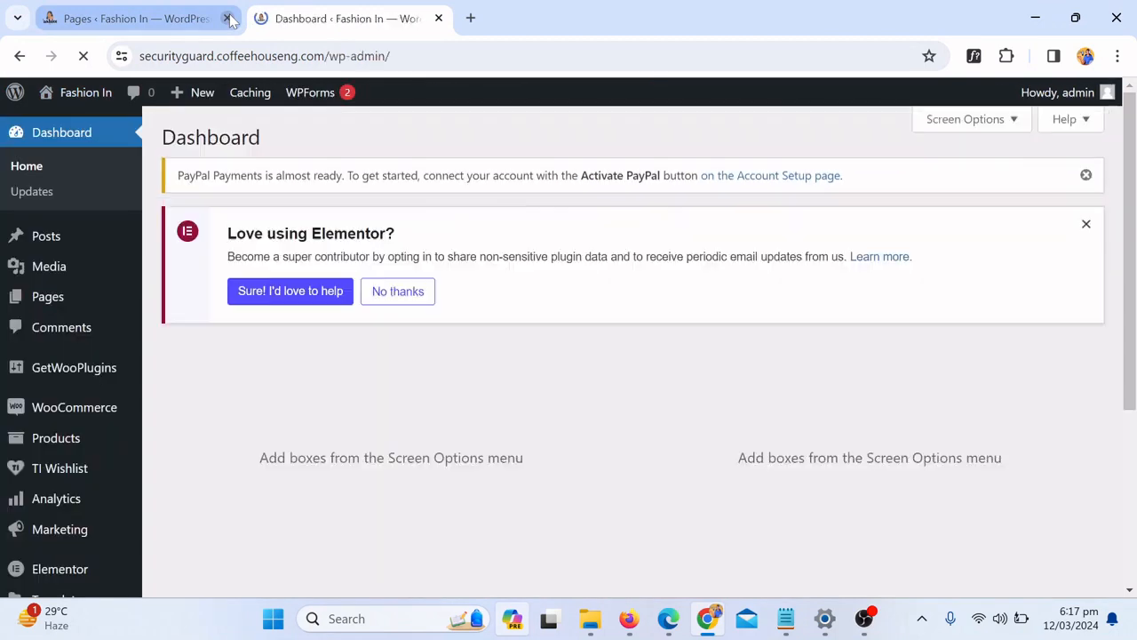
mouse_move(356, 96)
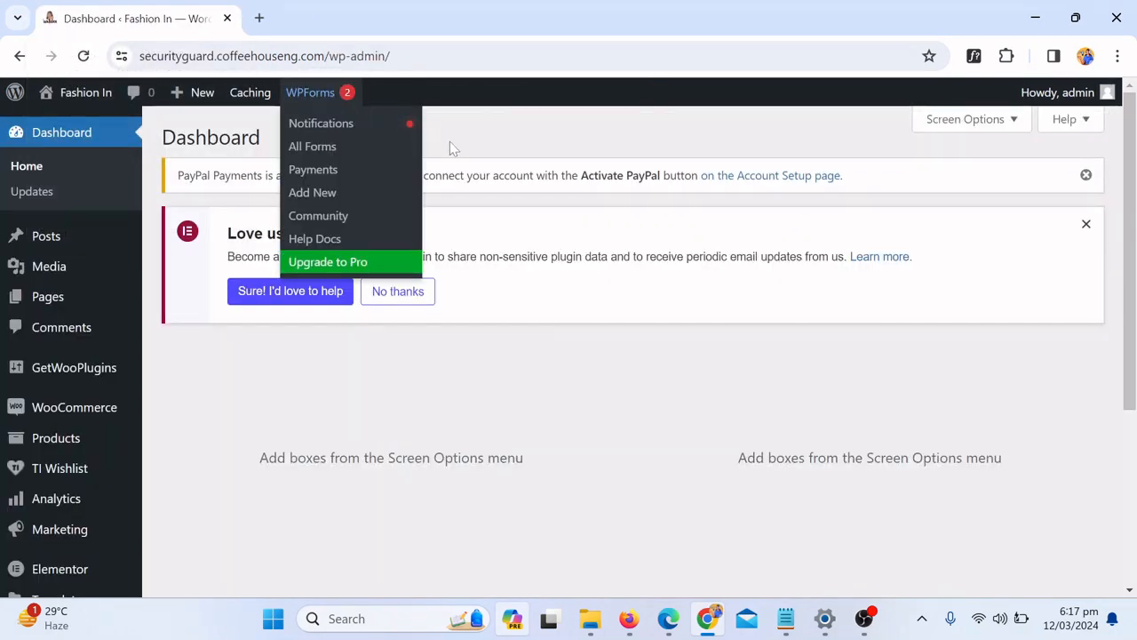
scroll(1128, 267, "down", 1)
scroll(1135, 283, "up", 1)
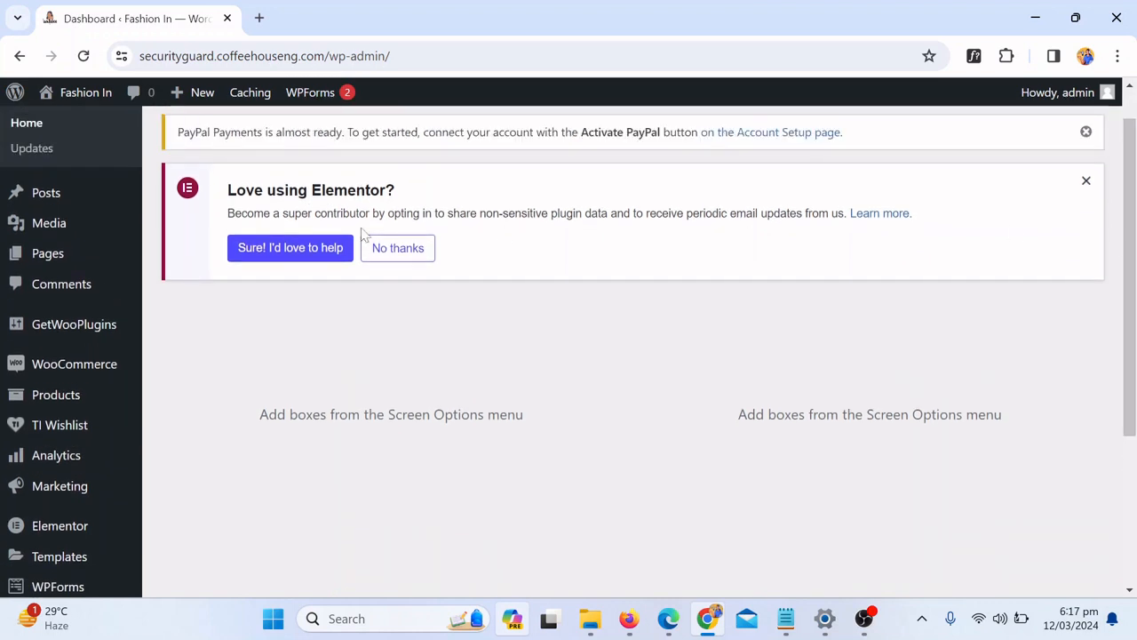
mouse_move(119, 258)
left_click(192, 263)
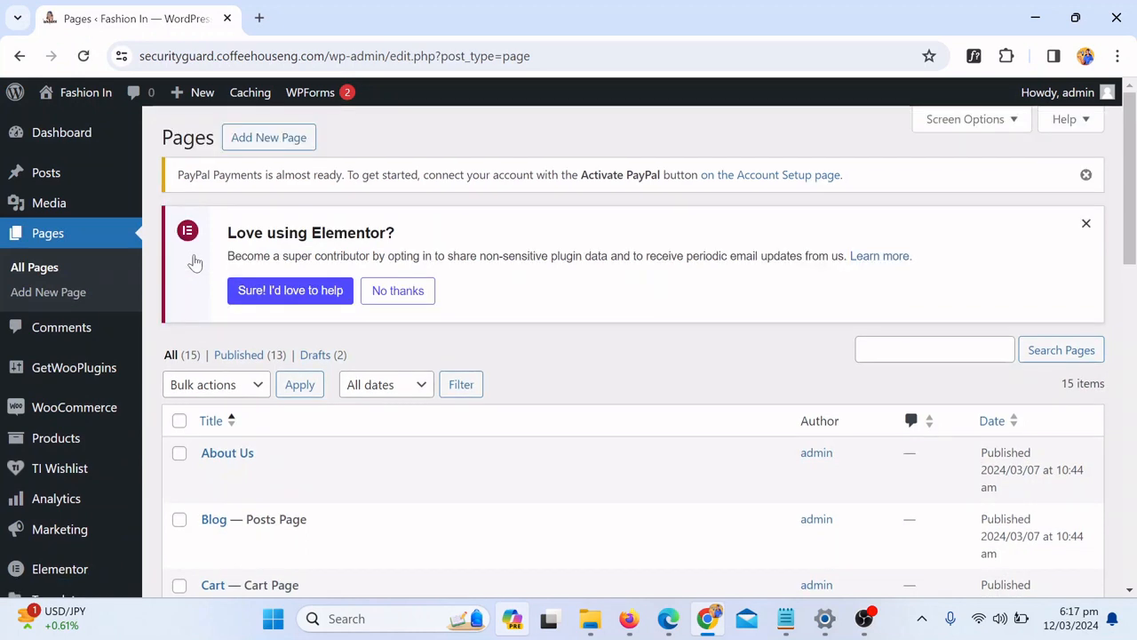
Find the Home page in the Pages list and open it for editing with Elementor.
scroll(1134, 231, "down", 2)
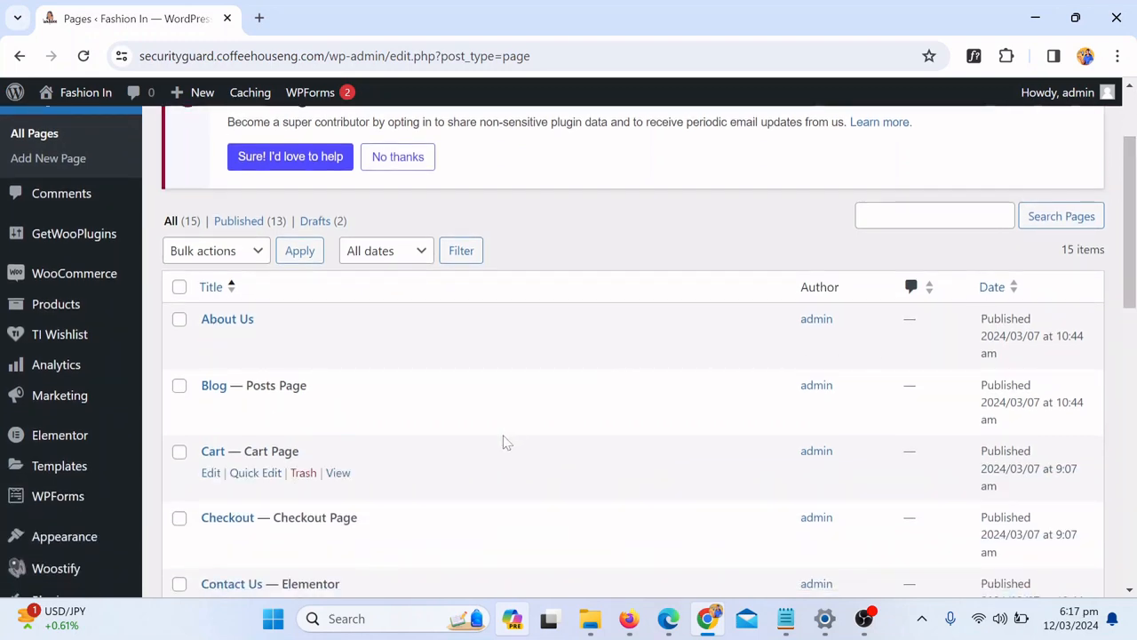
scroll(497, 446, "down", 1)
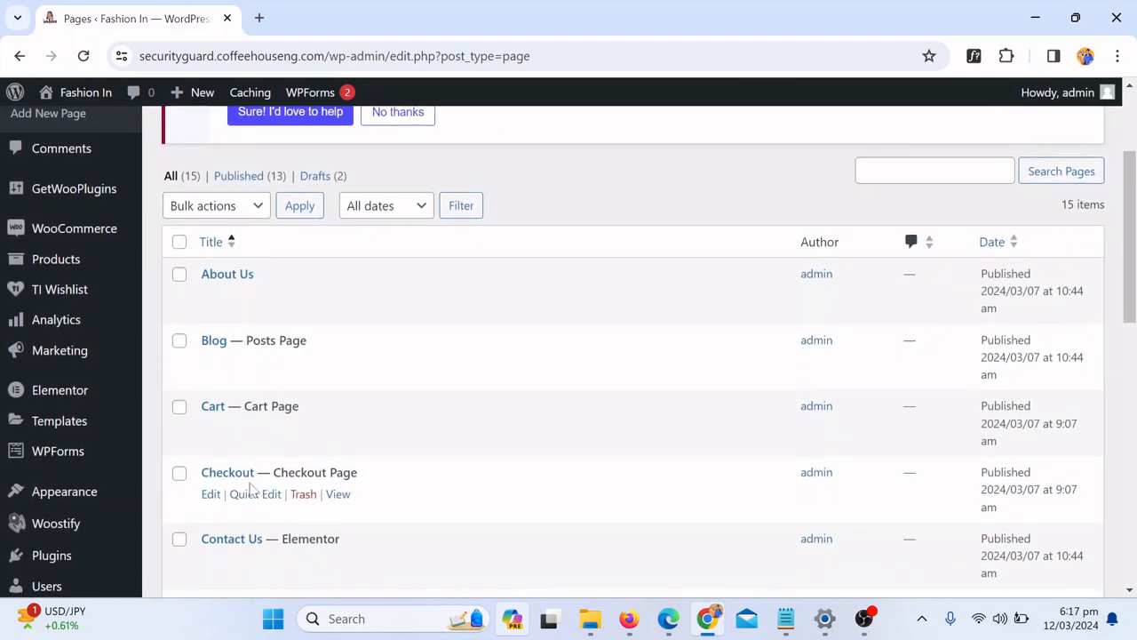
scroll(244, 491, "down", 1)
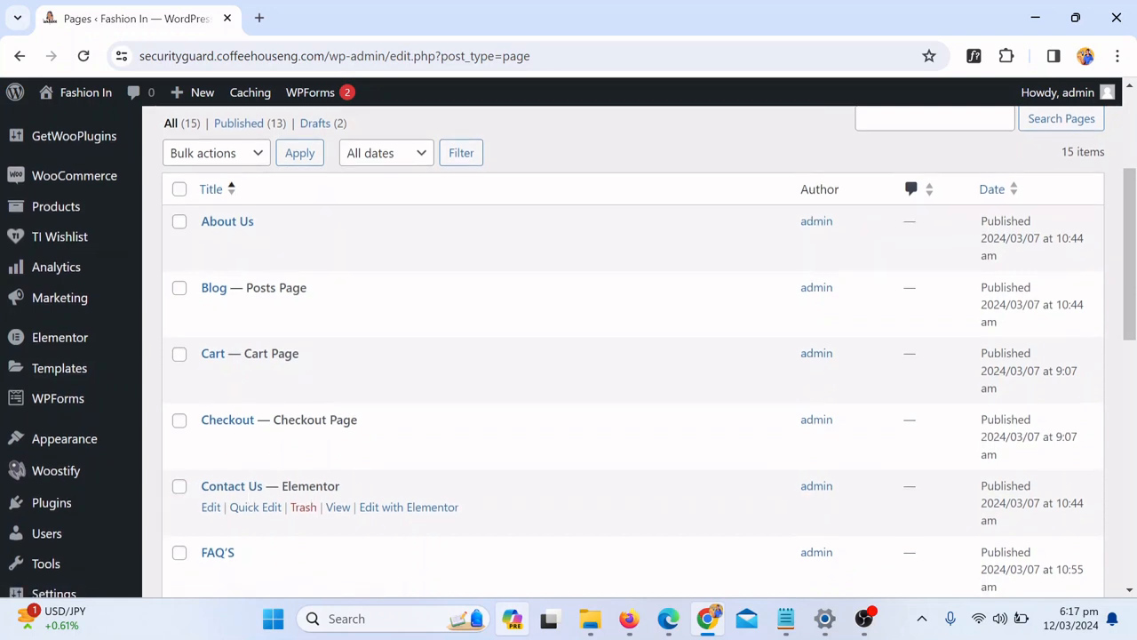
scroll(209, 502, "down", 1)
left_click_drag(283, 479, 364, 480)
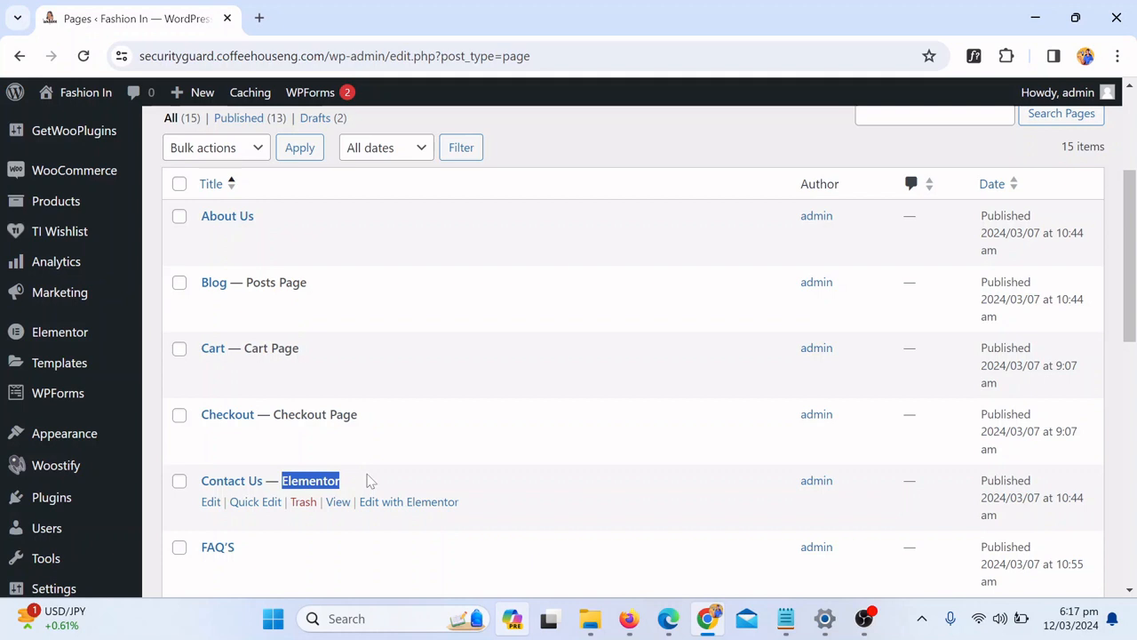
scroll(371, 481, "down", 3)
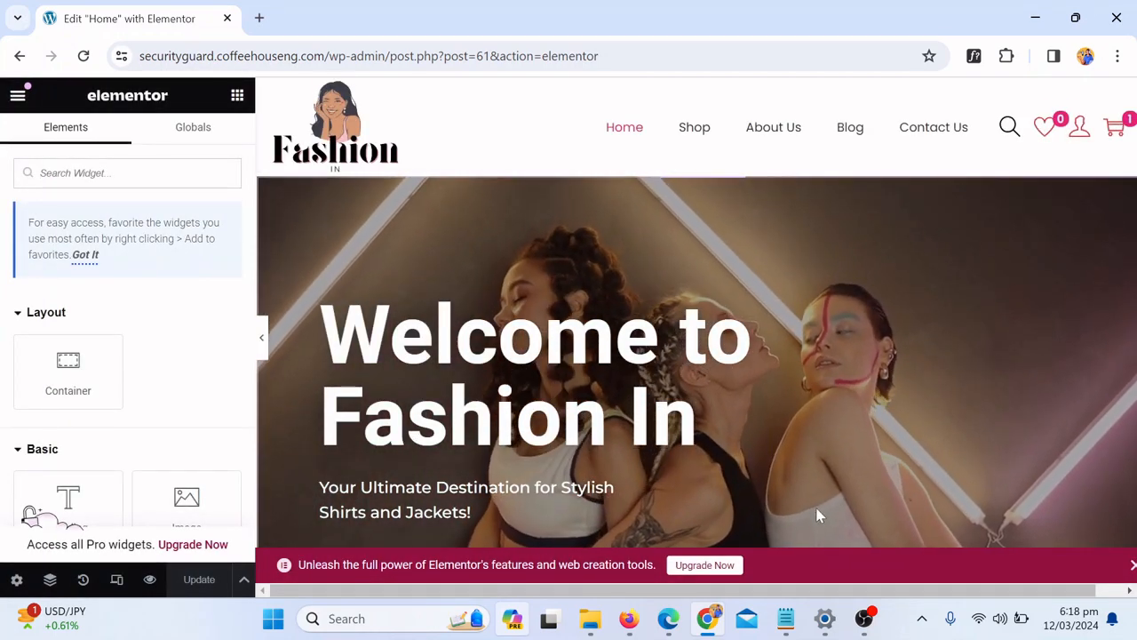
Add a Heading widget above "Welcome to Fashion In", clear its placeholder title, and show its style settings.
scroll(848, 383, "down", 1)
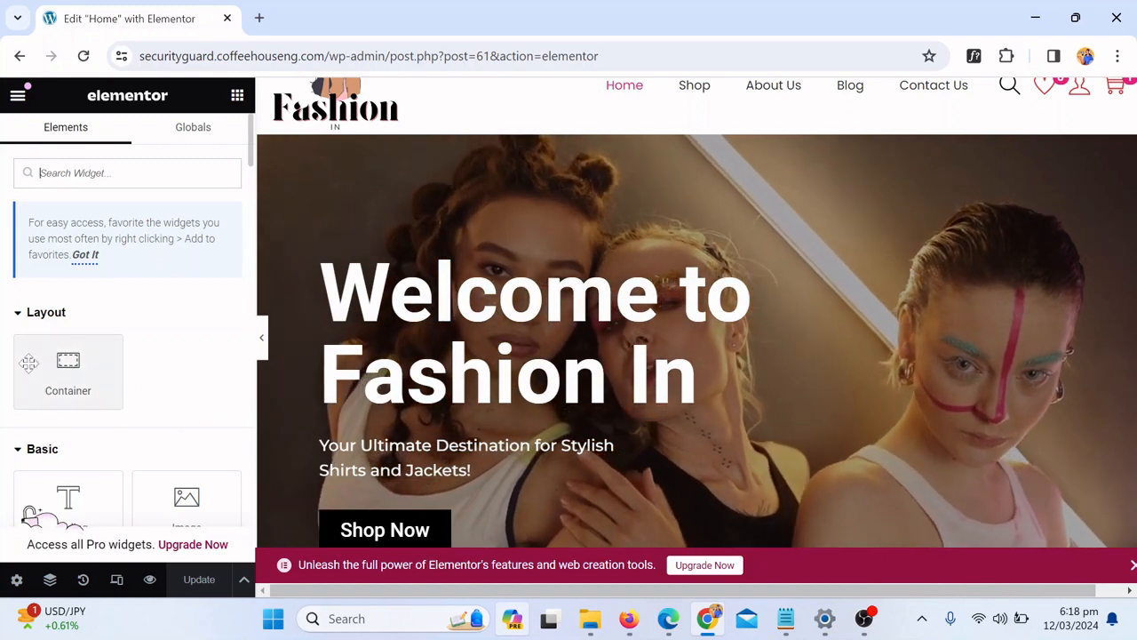
scroll(160, 427, "down", 2)
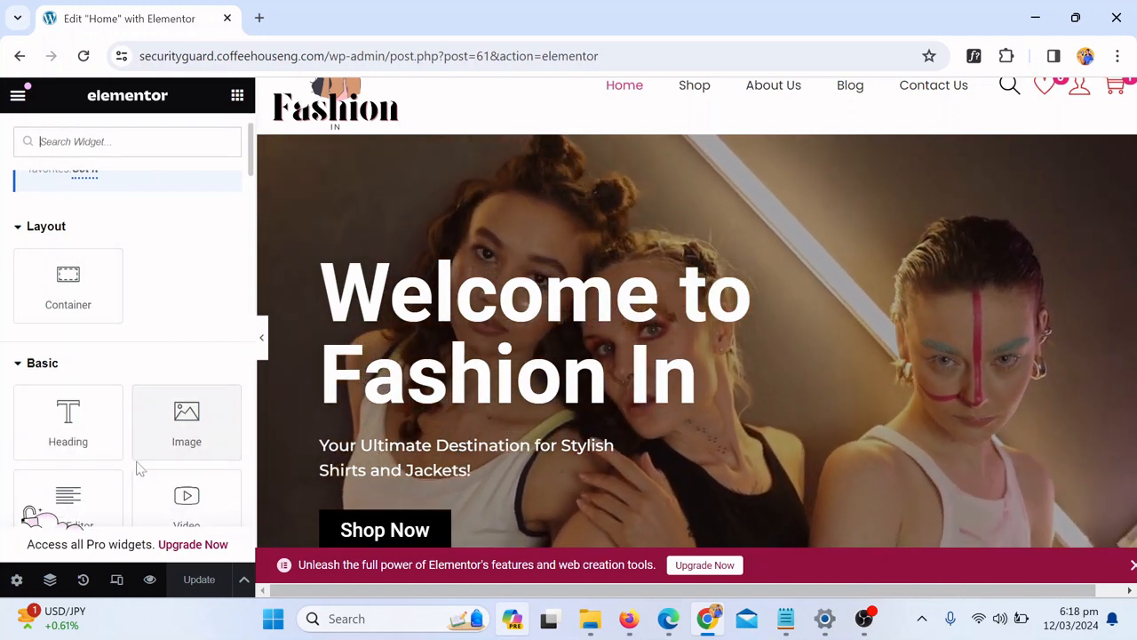
left_click_drag(68, 424, 501, 272)
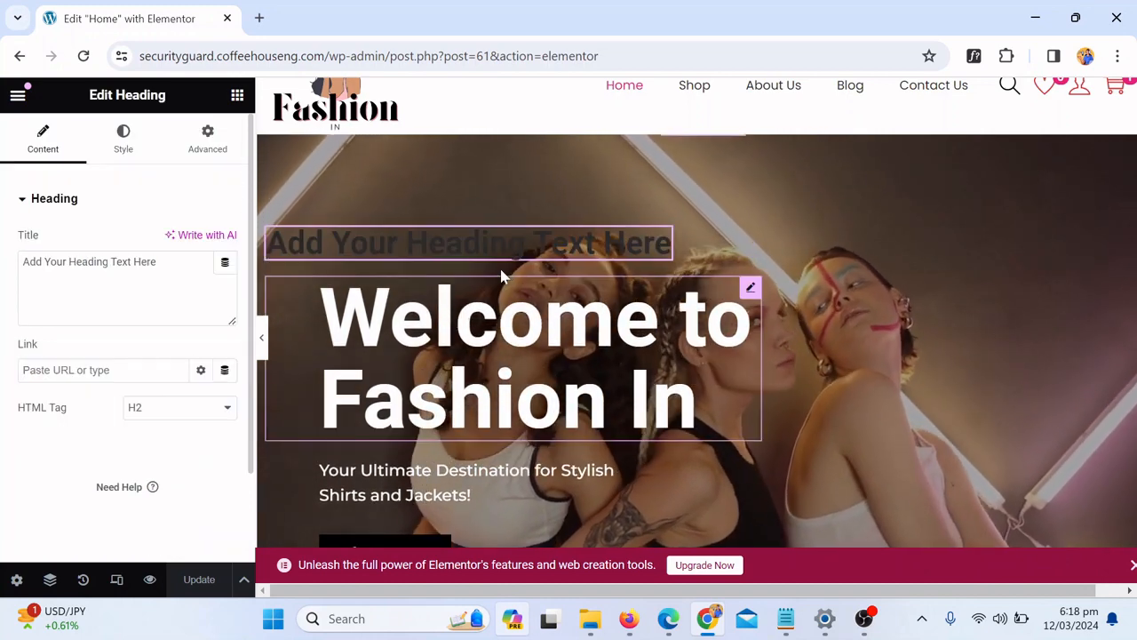
triple_click(151, 261)
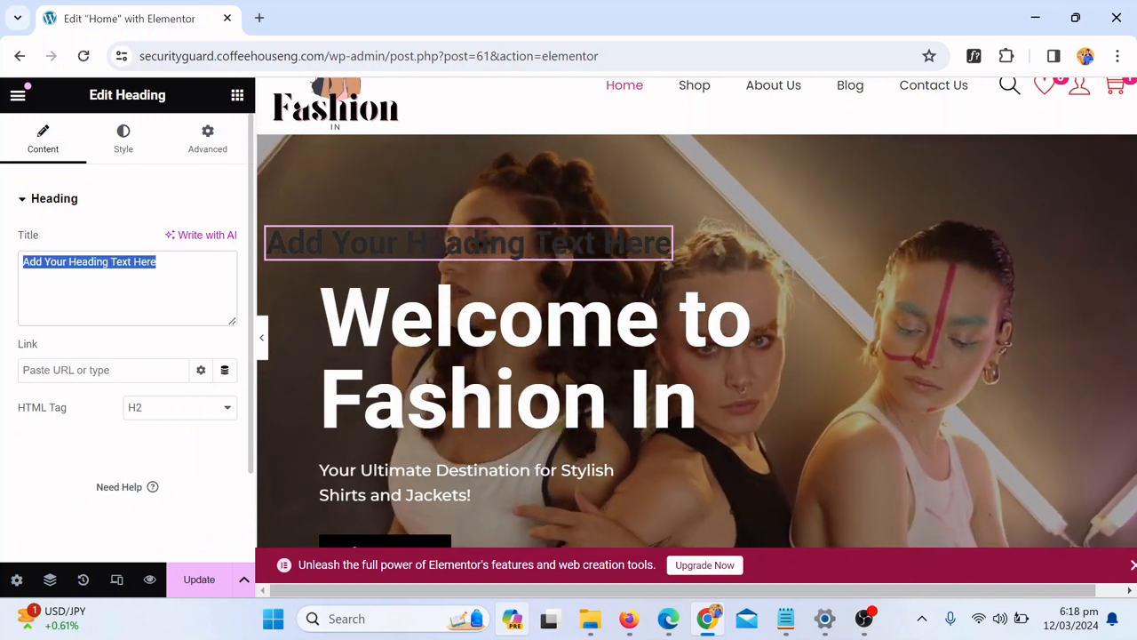
key("BackSpace")
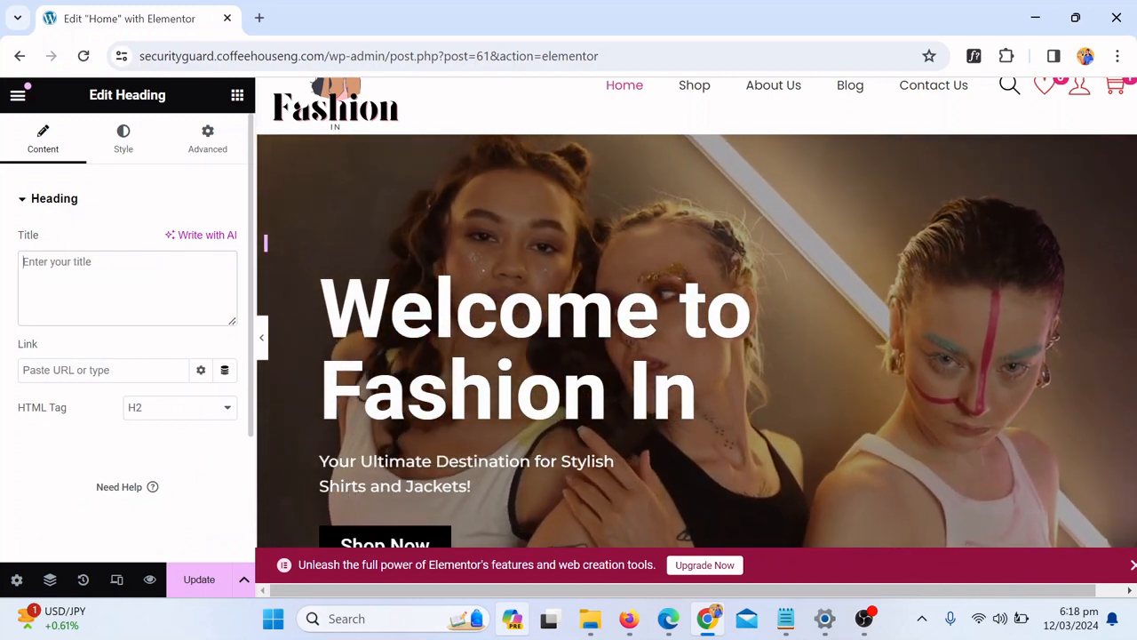
left_click(124, 146)
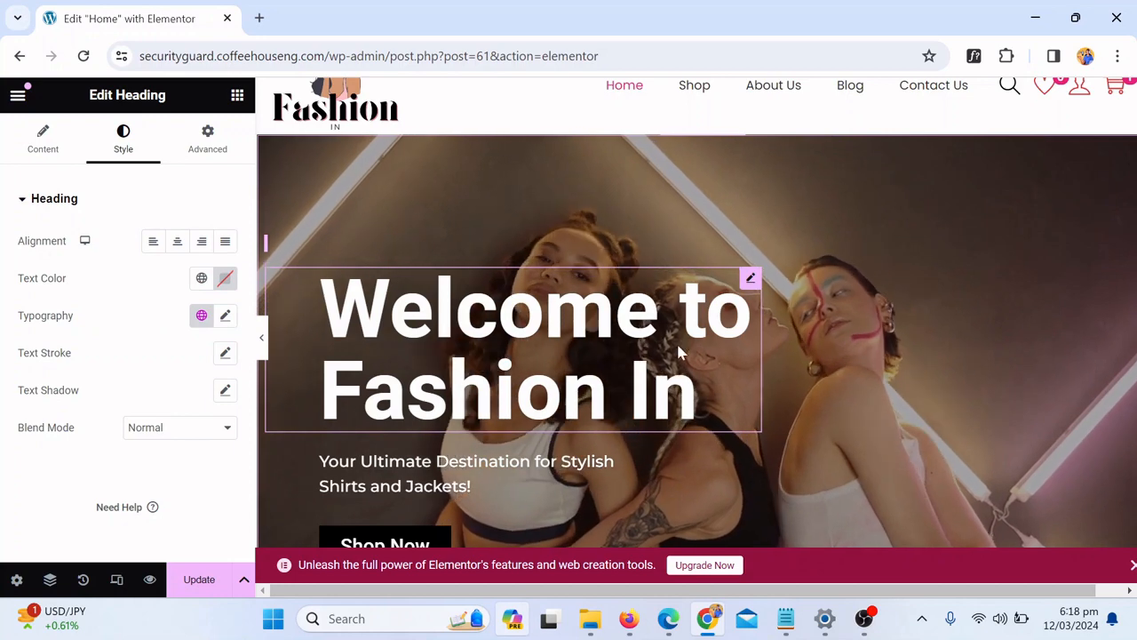
Change the title of the "Welcome to Fashion In" heading to "Welcome to Fashion In 2024".
left_click(750, 283)
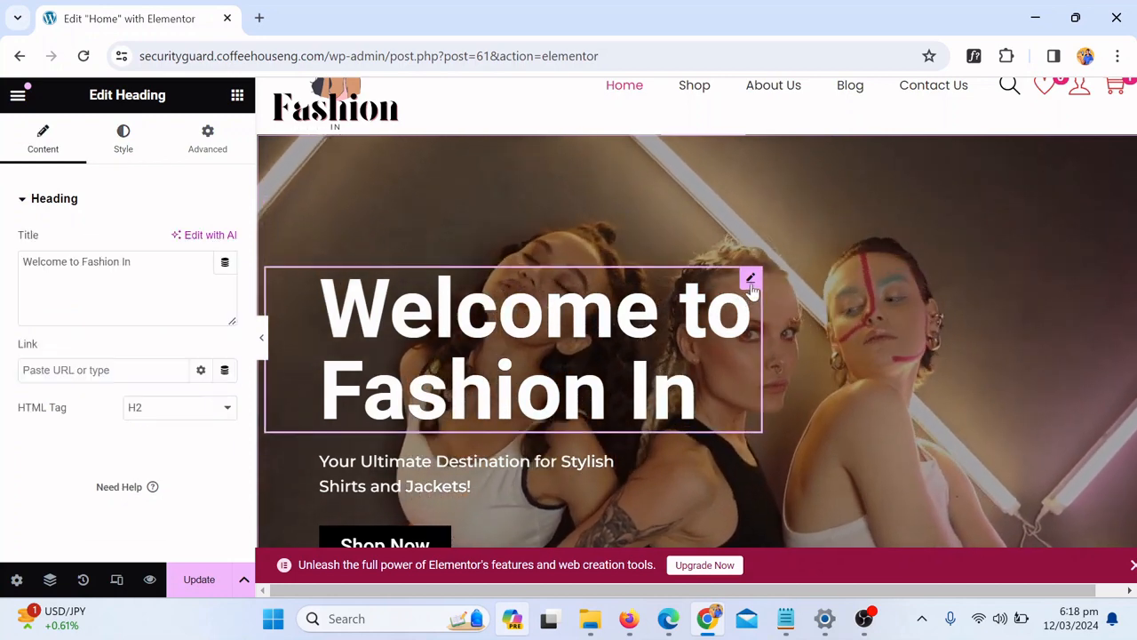
left_click(131, 261)
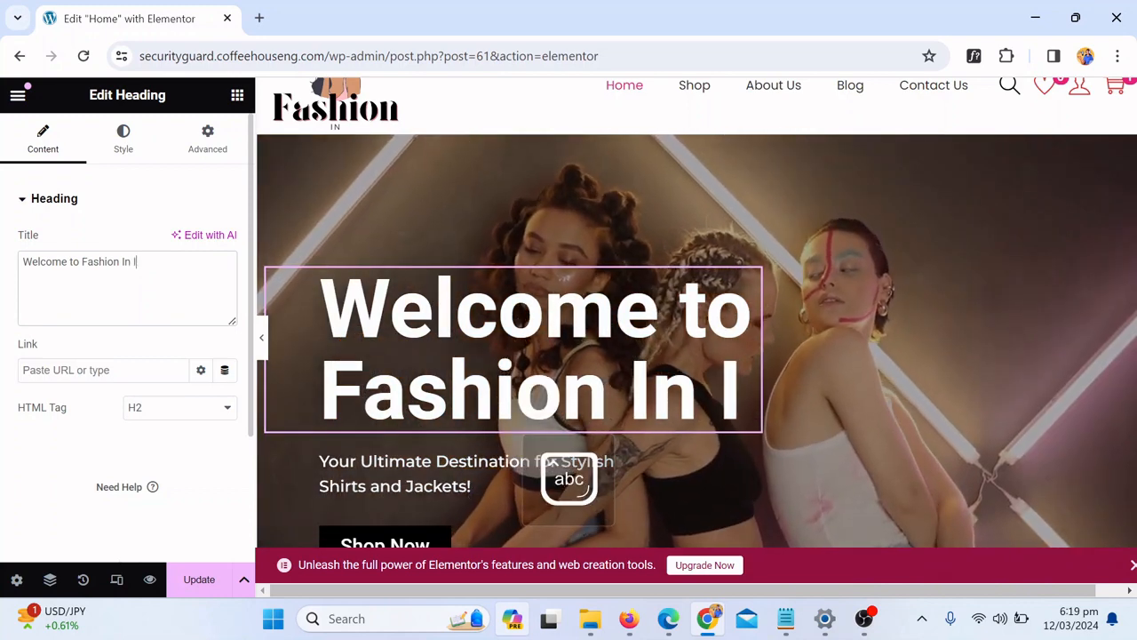
type("j")
key("BackSpace")
type("n")
key("BackSpace")
key("BackSpace")
key("BackSpace")
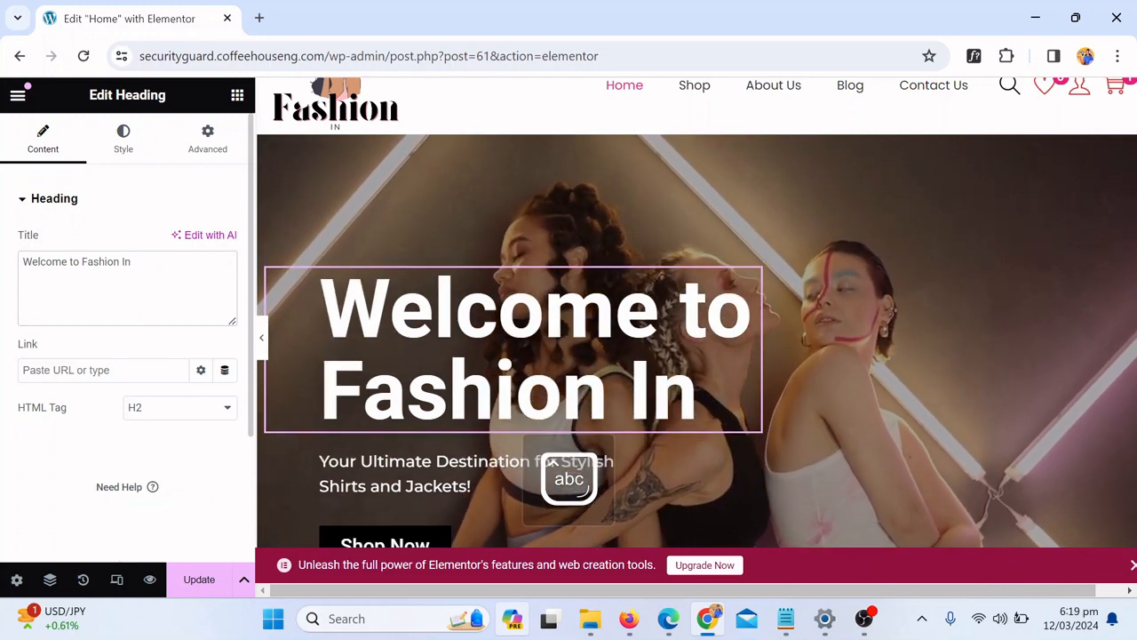
type("2024")
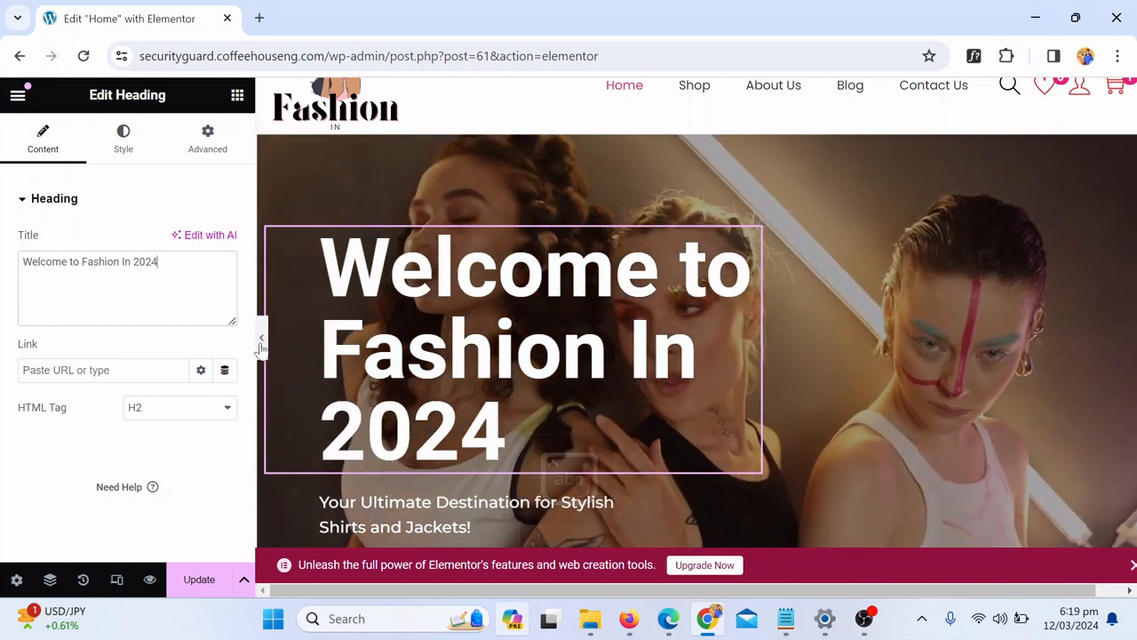
Preview the edited Home page full width, update it, and load securityguard.coffeehouseng.com in a new tab.
left_click(261, 338)
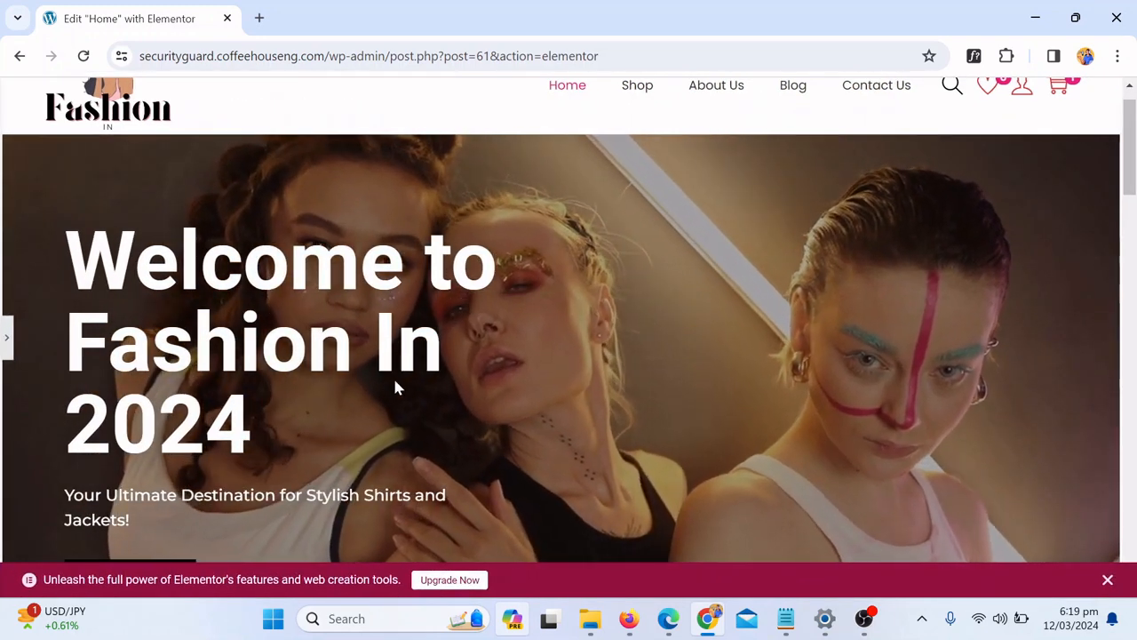
left_click(7, 350)
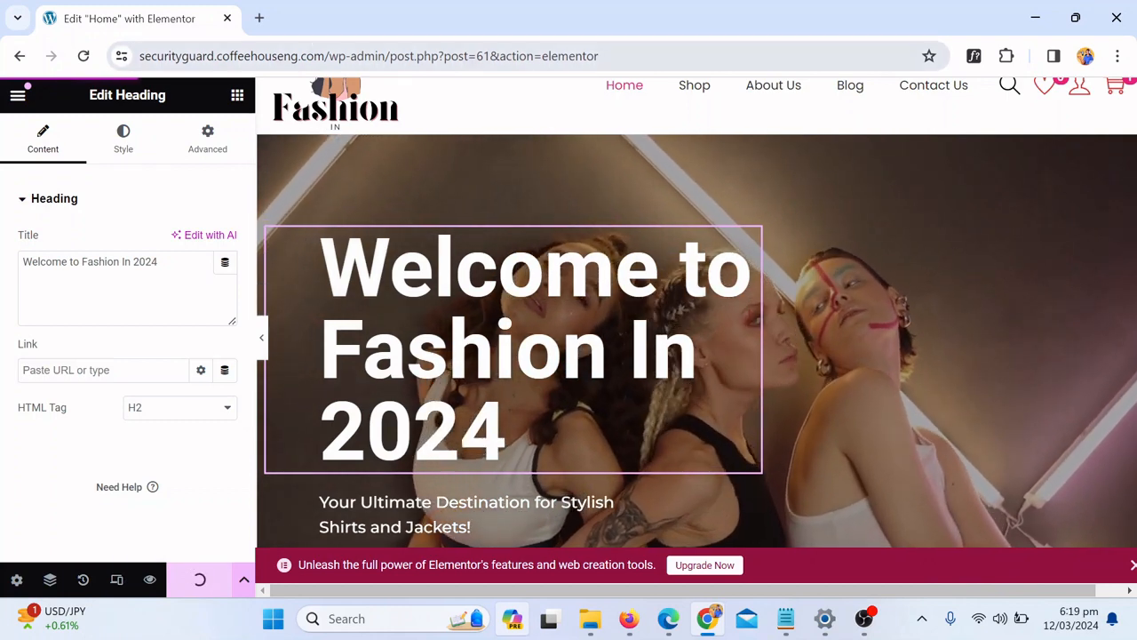
left_click_drag(139, 56, 324, 56)
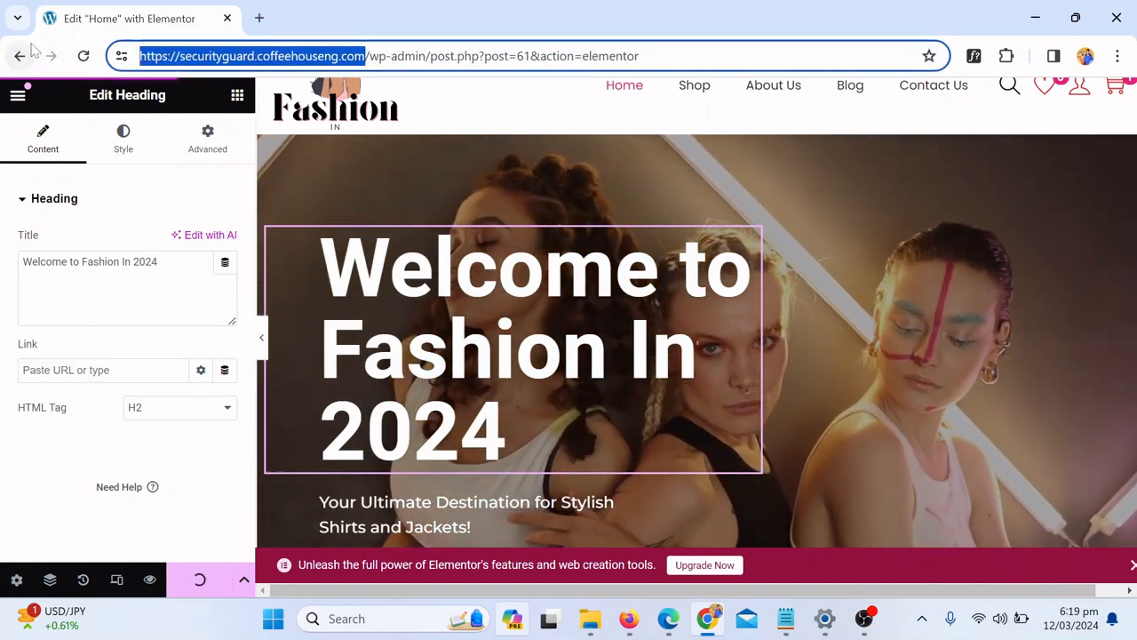
key("ctrl+c")
left_click(258, 19)
key("ctrl+v")
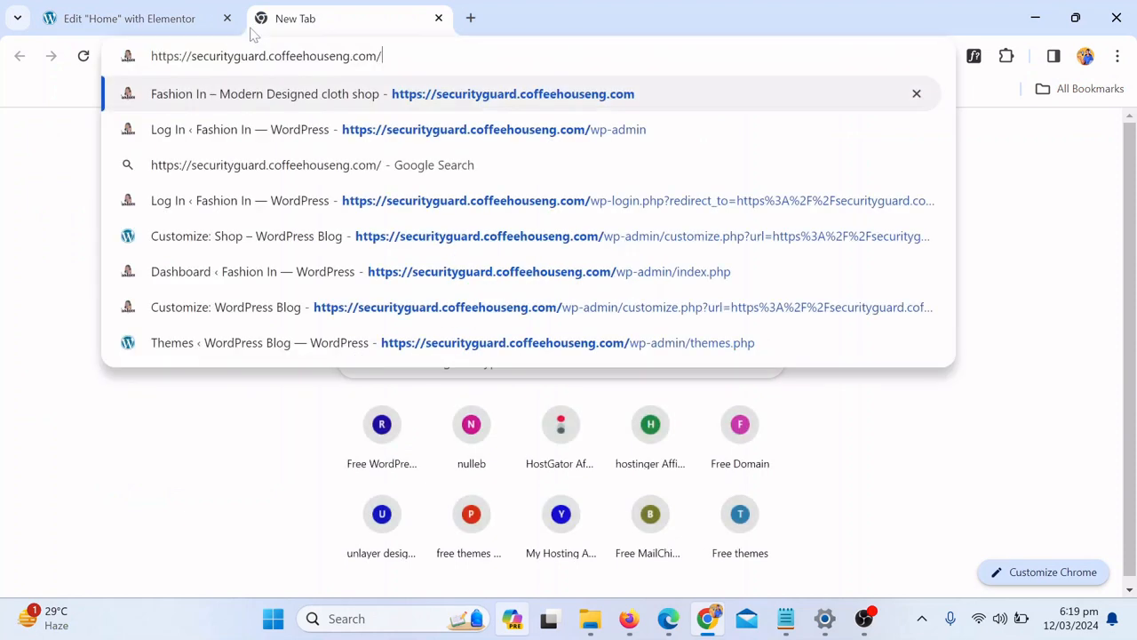
key("Return")
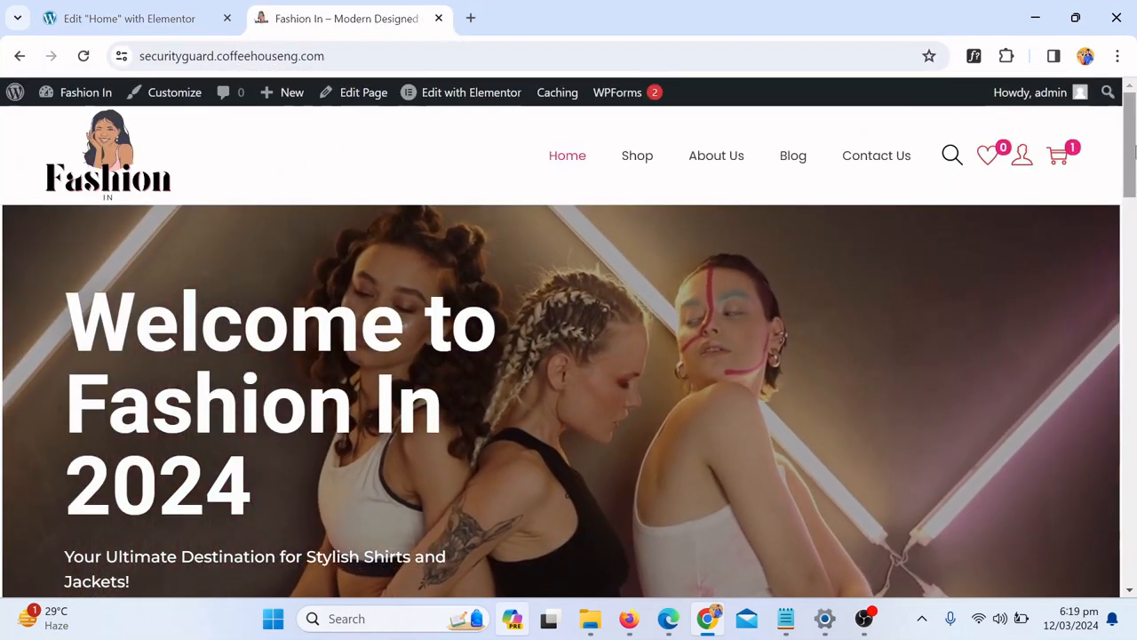
Check the "Welcome to Fashion In 2024" heading on the live home page.
scroll(1124, 178, "down", 1)
left_click_drag(56, 287, 452, 286)
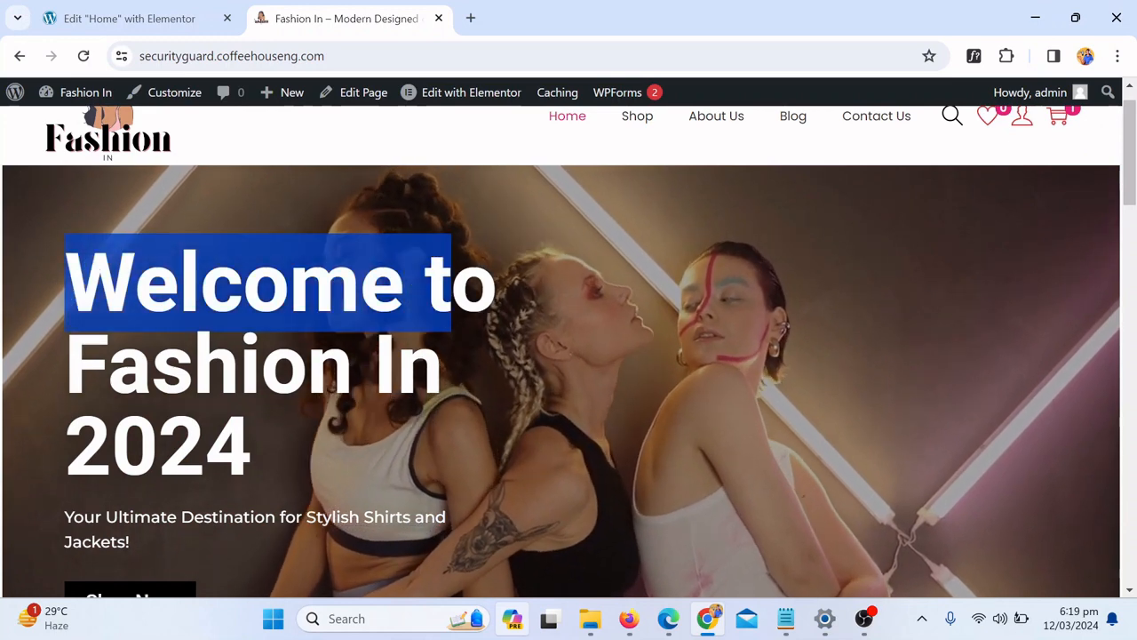
left_click_drag(64, 444, 275, 433)
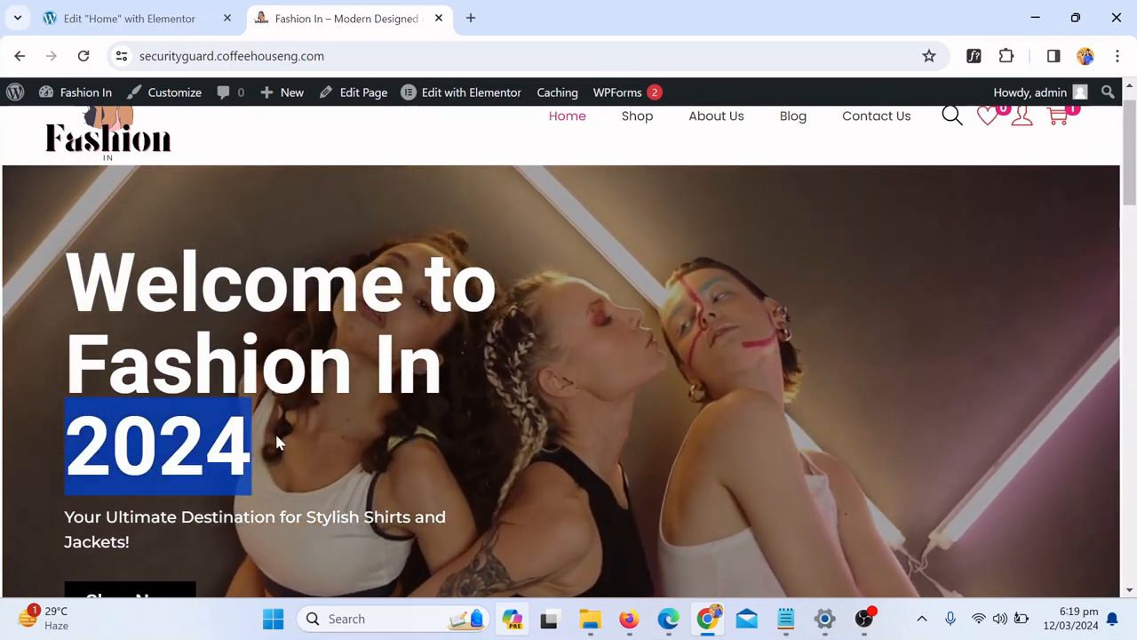
left_click(275, 440)
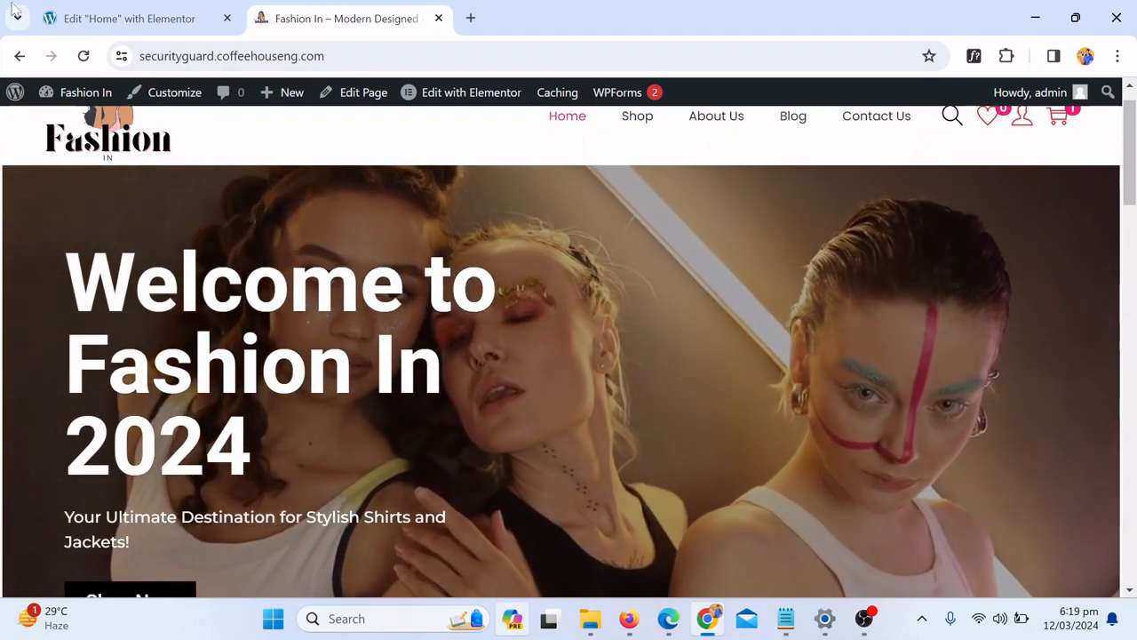
Return to the Elementor editor and open the "Your Ultimate Destination for Stylish Shirts and Jackets!" text to view its content.
left_click(71, 9)
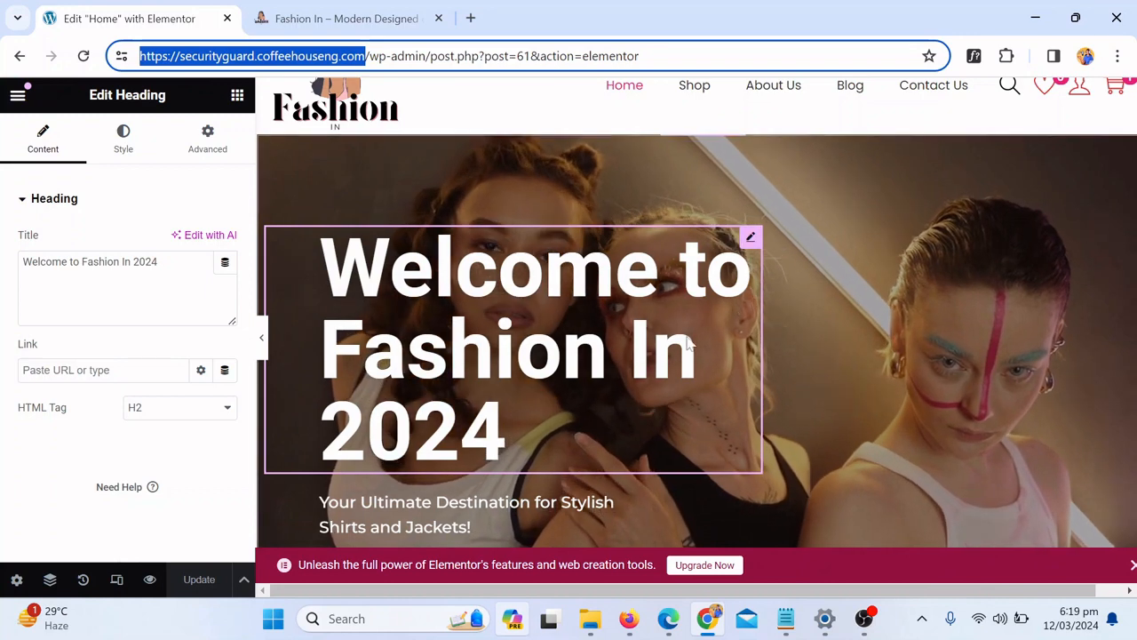
scroll(633, 453, "down", 1)
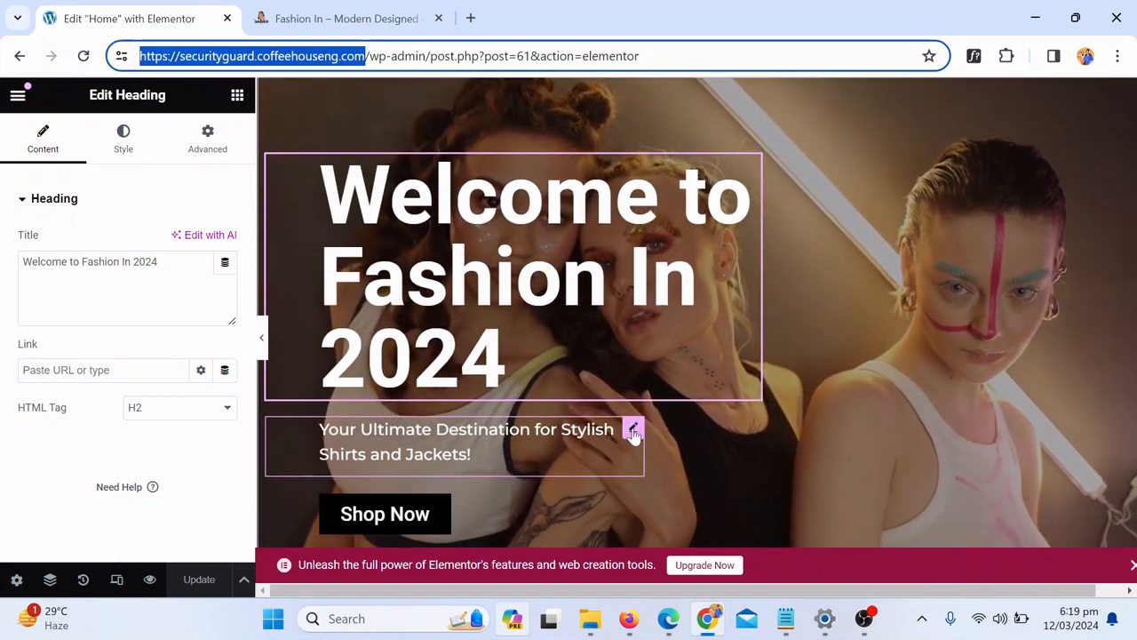
left_click(632, 431)
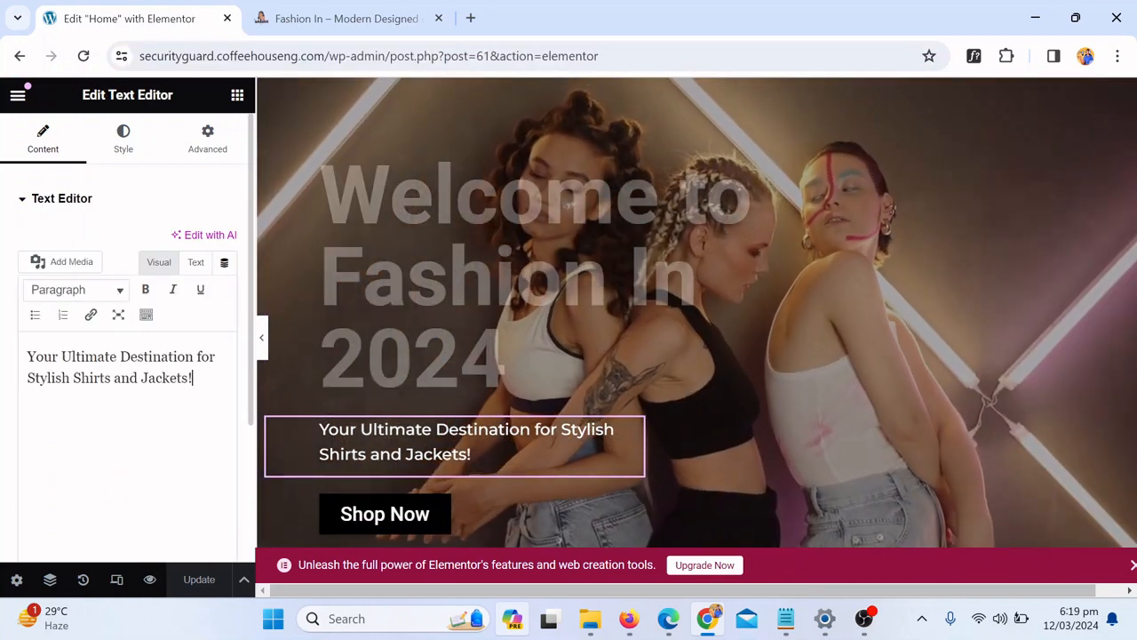
left_click_drag(193, 378, 27, 356)
left_click(74, 378)
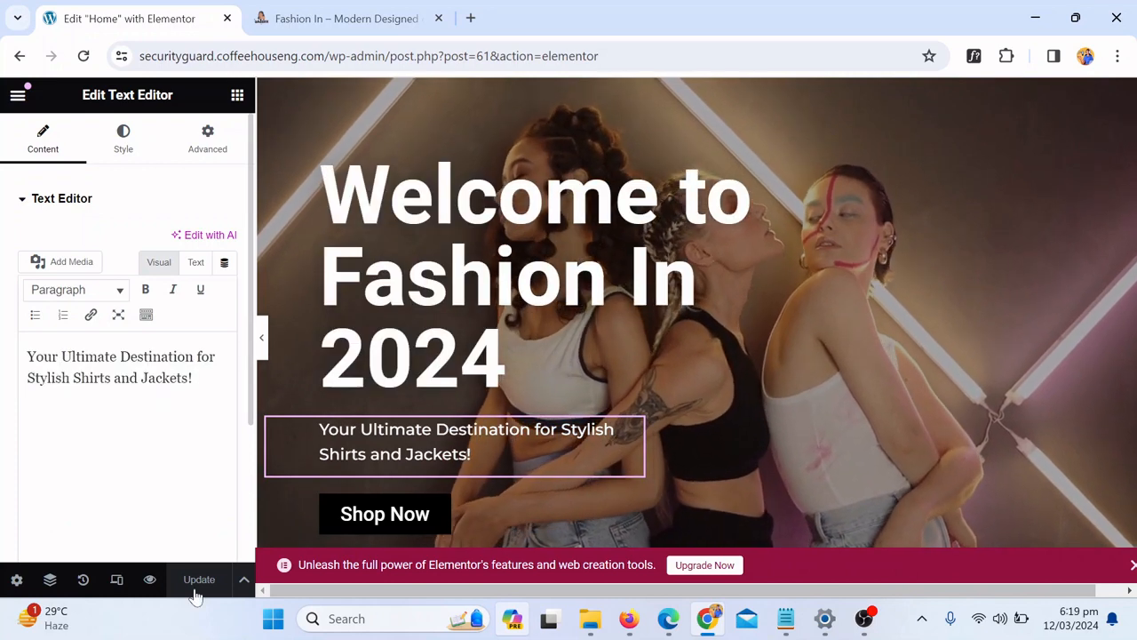
Change the "Shop Now" button's text to "Learn More" and update the page.
scroll(435, 484, "down", 1)
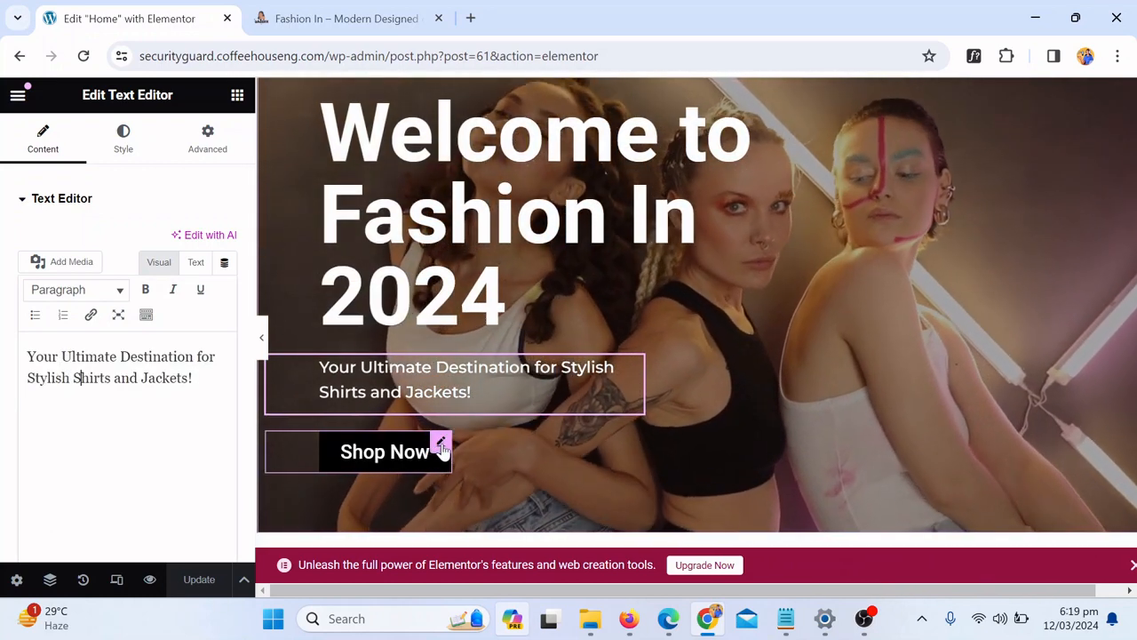
left_click(440, 443)
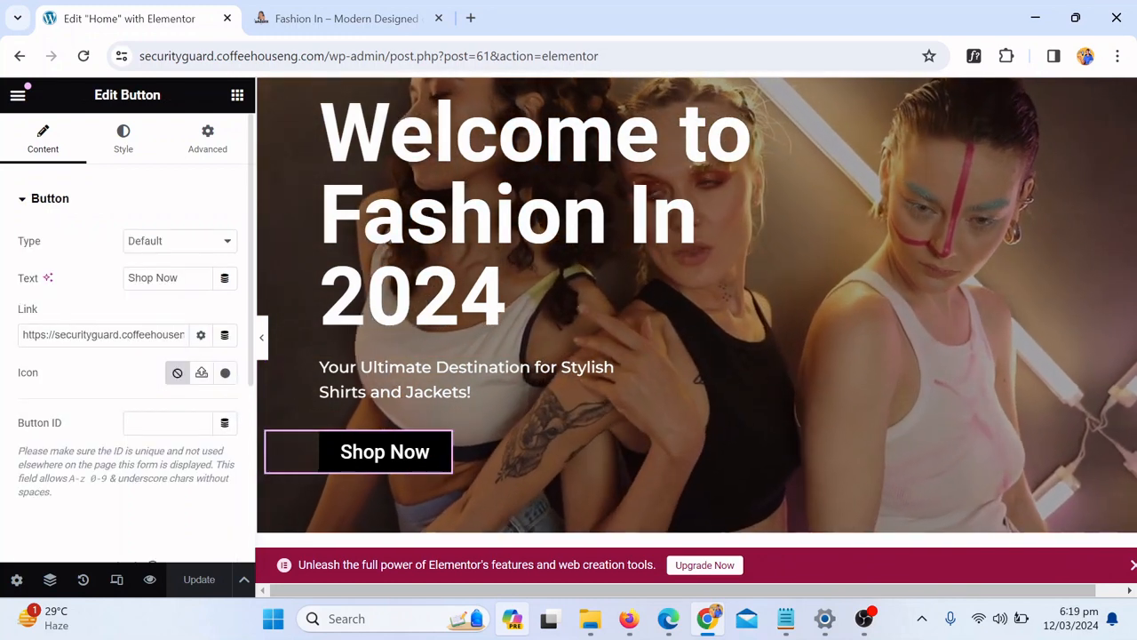
left_click(168, 277)
key("ctrl+a")
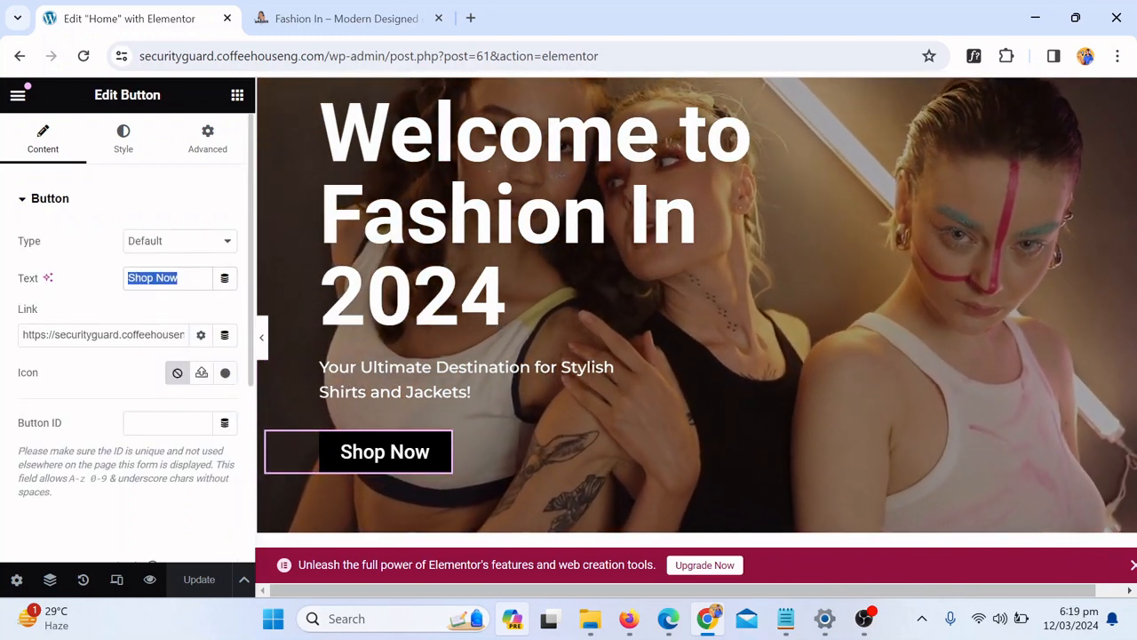
key("Right")
key("BackSpace")
key("BackSpace")
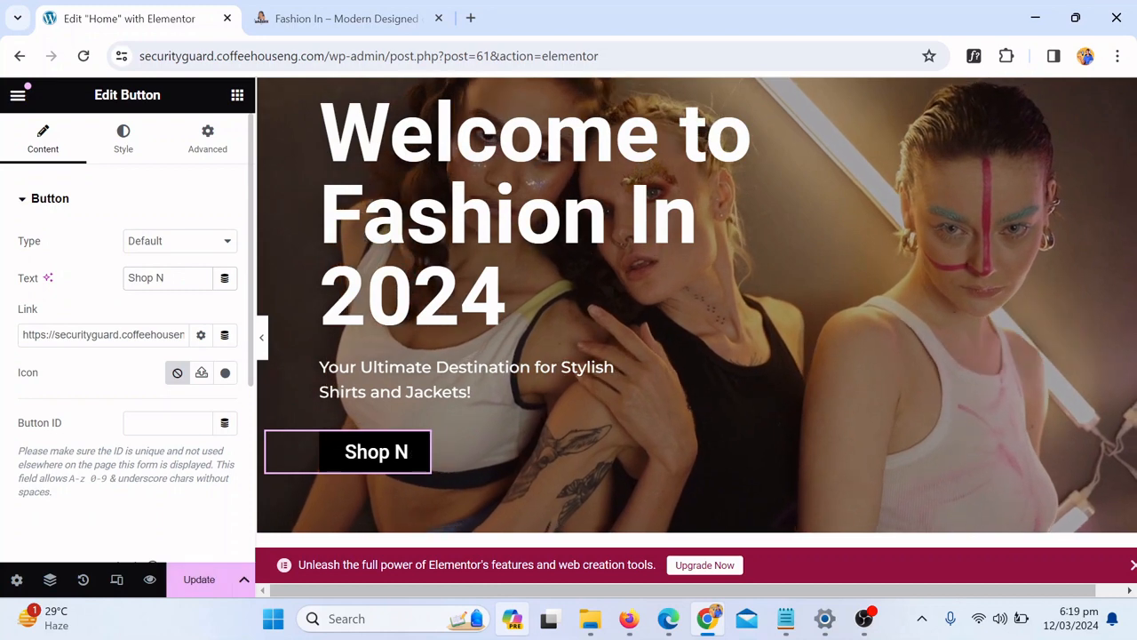
key("BackSpace")
key("BackSpace")
key("BackSpace")
key("BackSpace")
key("BackSpace")
key("BackSpace")
key("Caps_Lock")
type("L")
key("Caps_Lock")
type("ea")
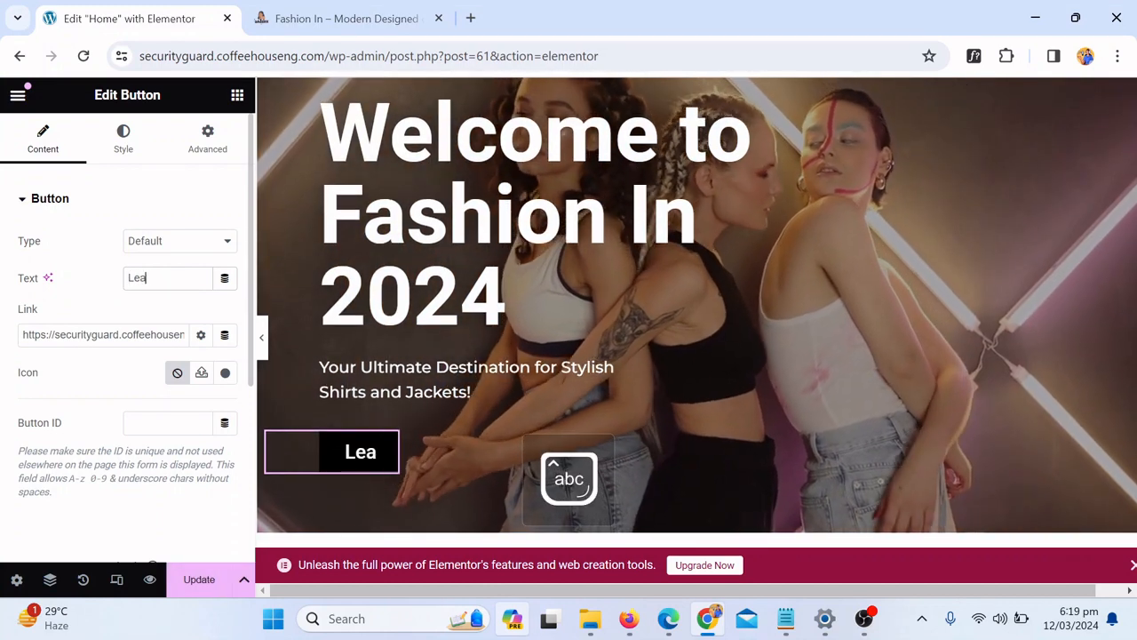
type("rn M")
key("Caps_Lock")
type("ore")
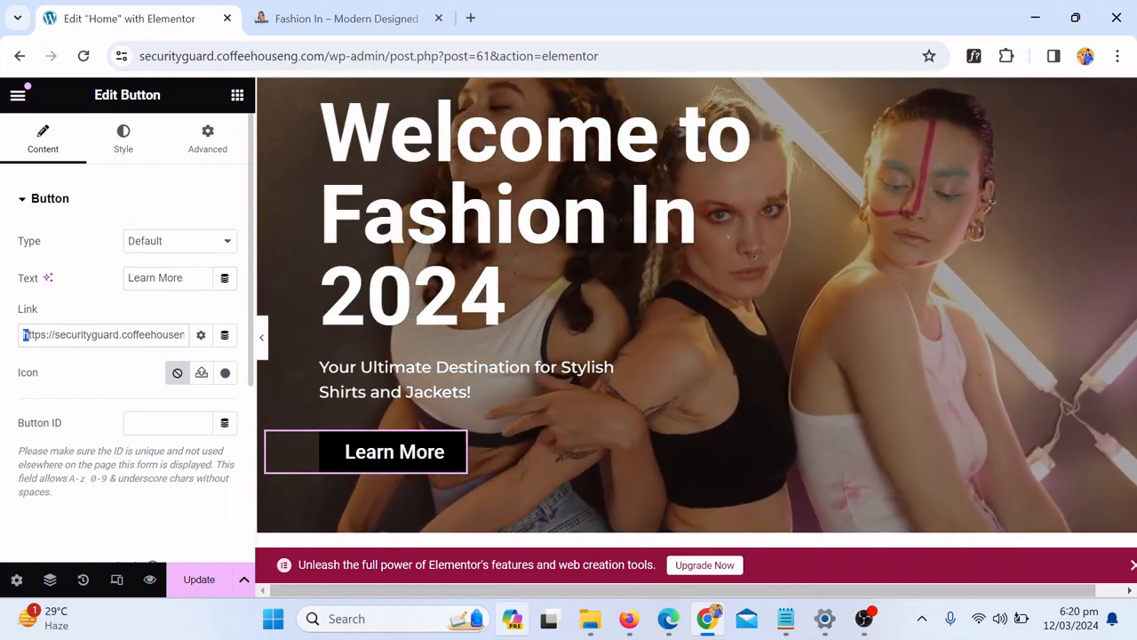
left_click_drag(24, 334, 110, 335)
left_click(201, 579)
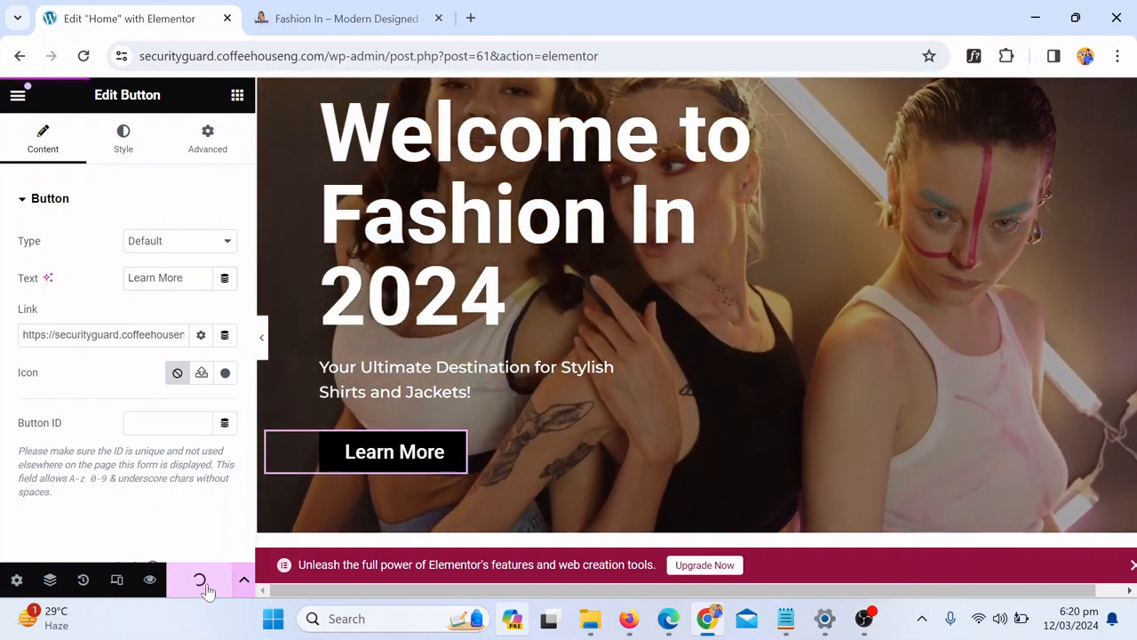
Show the content settings and the available actions of the "Our Popular Collections" heading.
scroll(1099, 325, "down", 2)
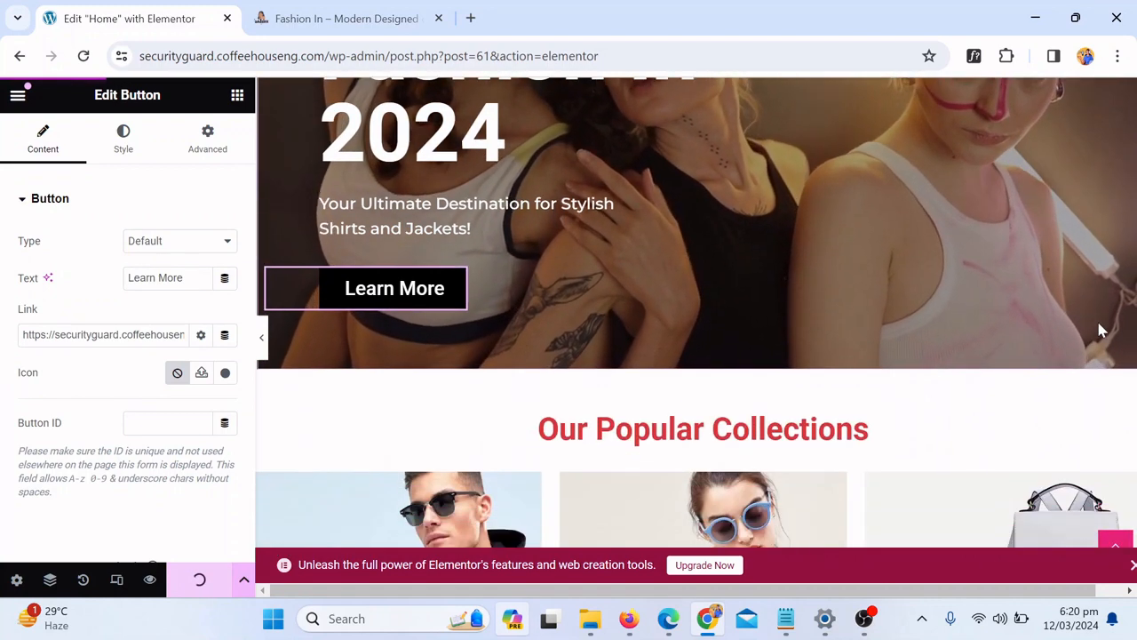
left_click(1066, 383)
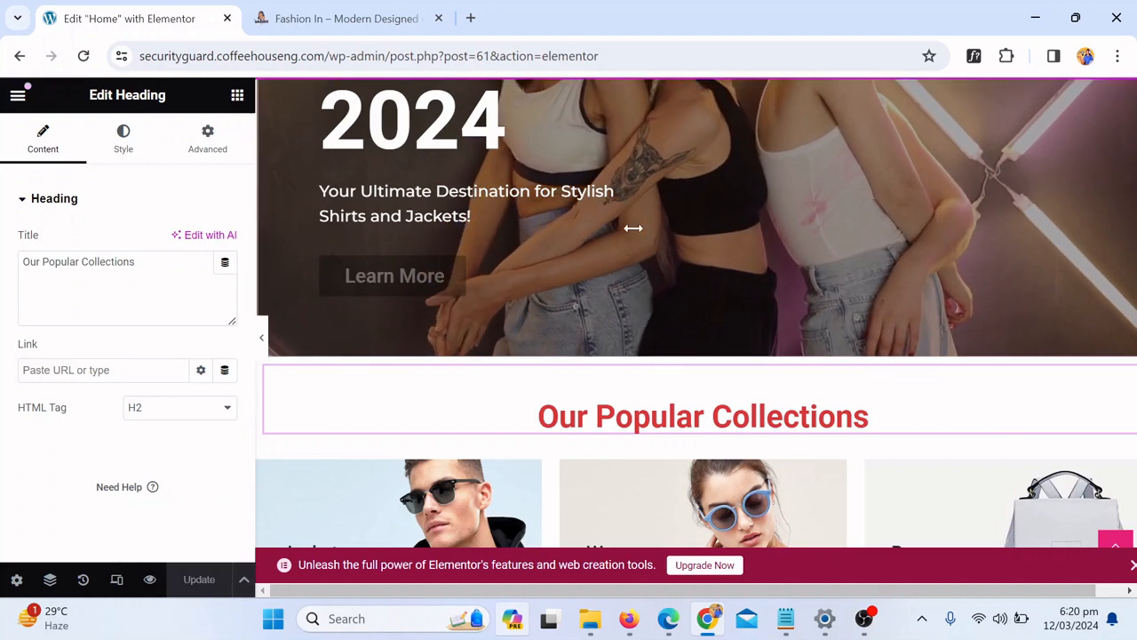
right_click(503, 377)
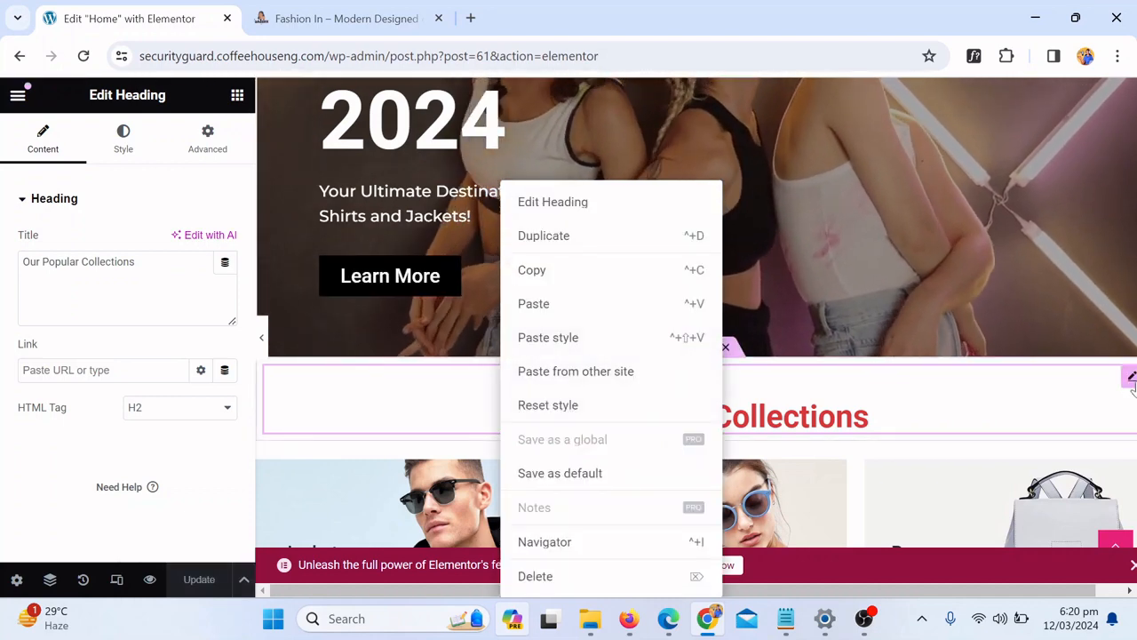
left_click(274, 394)
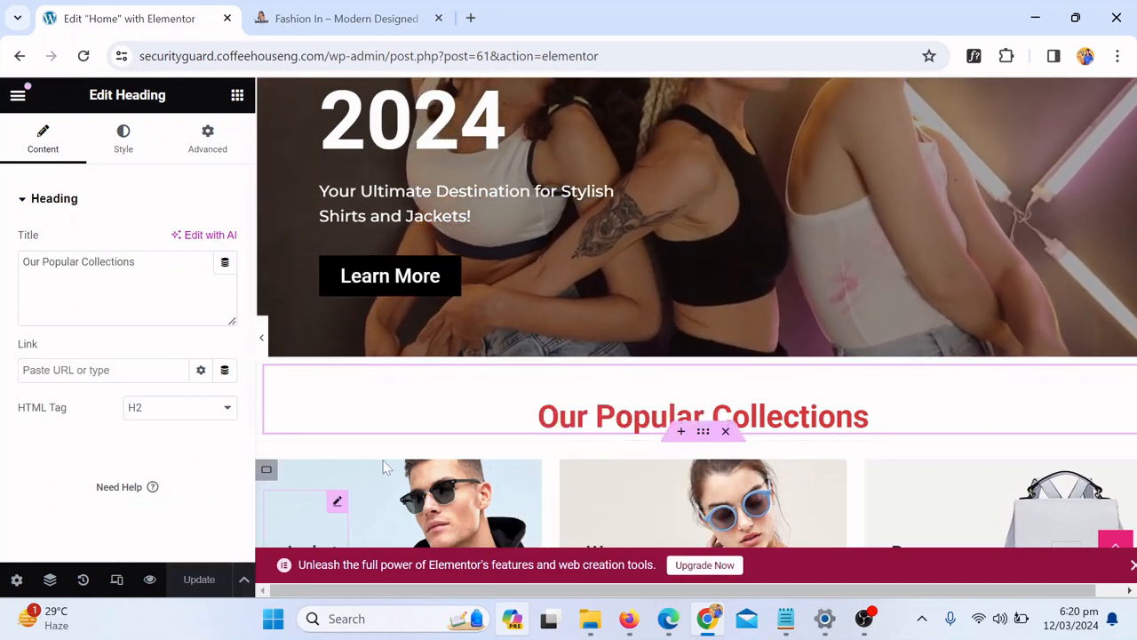
Select the page's first container through the Navigator and clear the video link of its background.
scroll(866, 191, "up", 4)
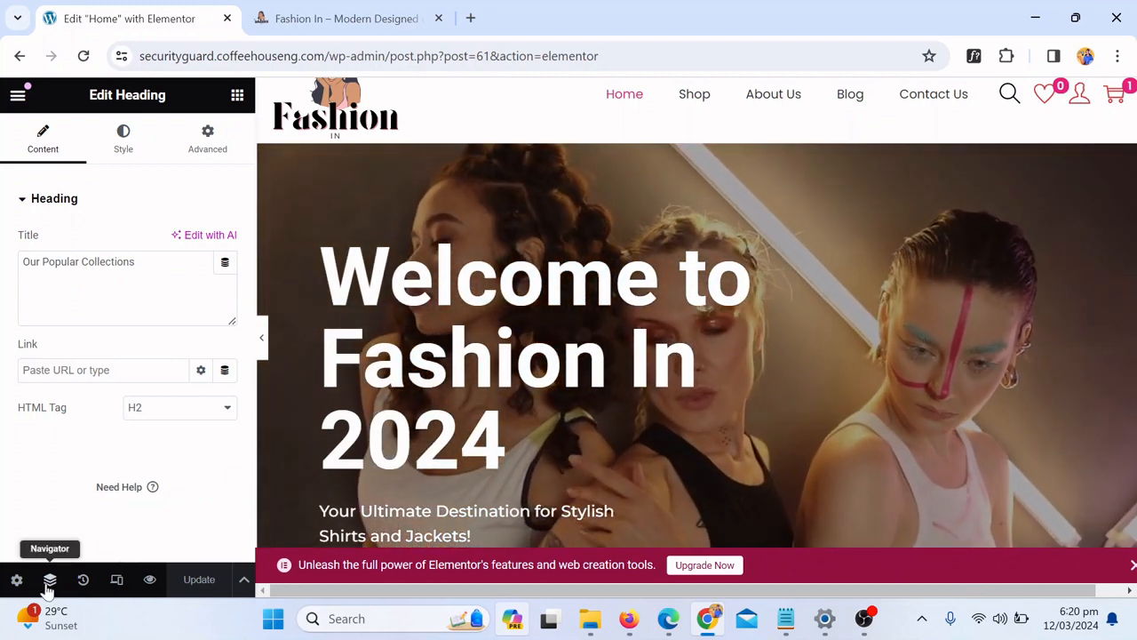
left_click(50, 581)
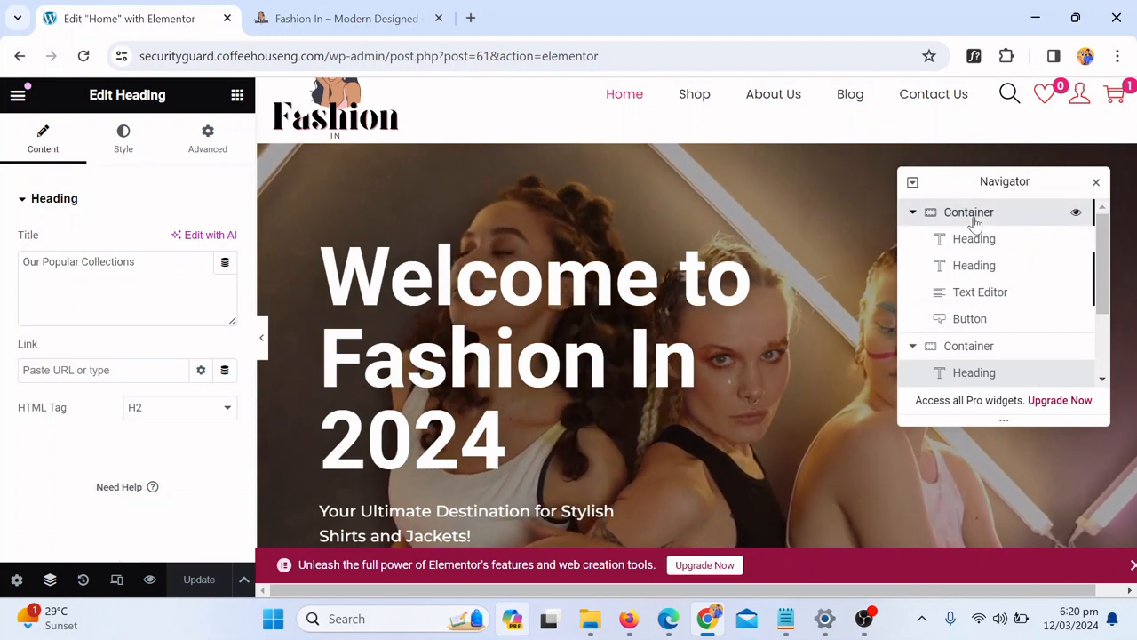
left_click(975, 223)
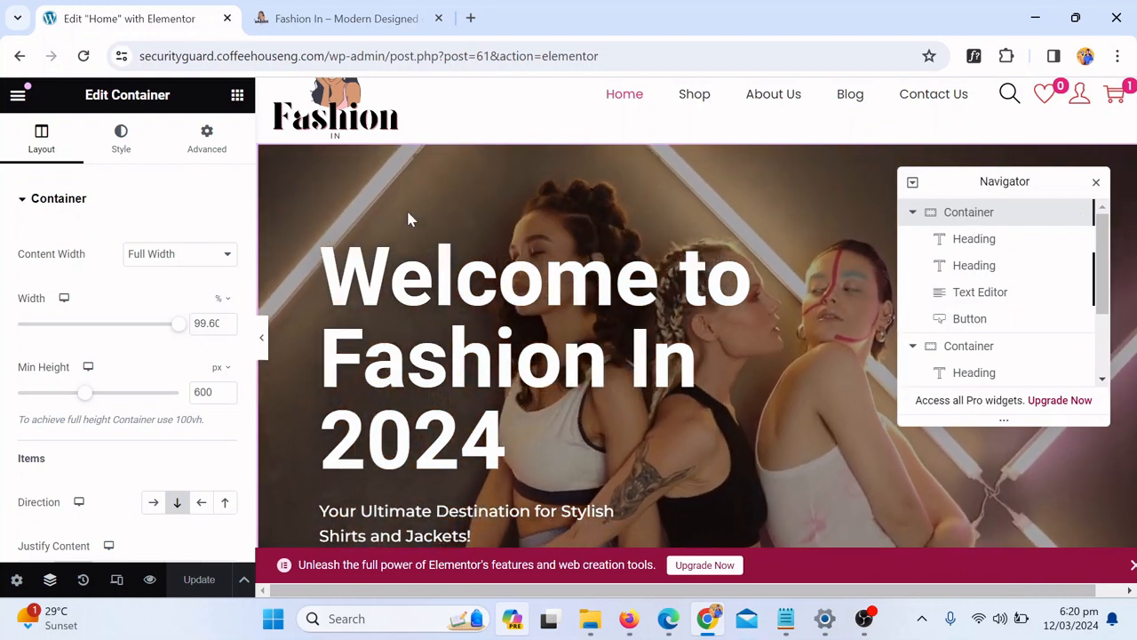
left_click(122, 142)
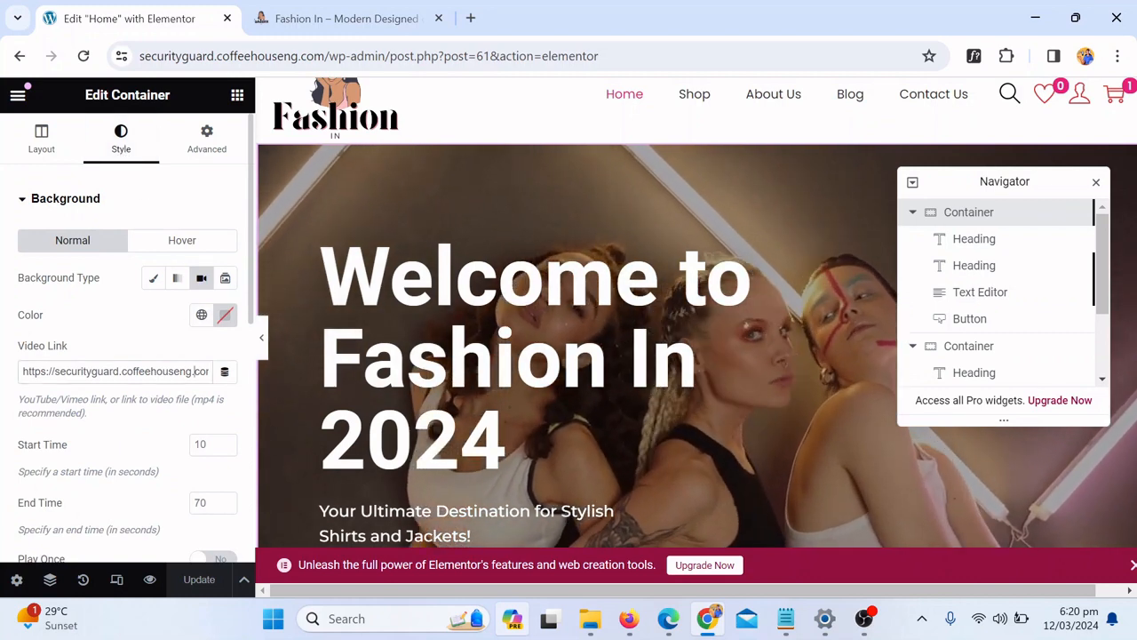
key("ctrl+a")
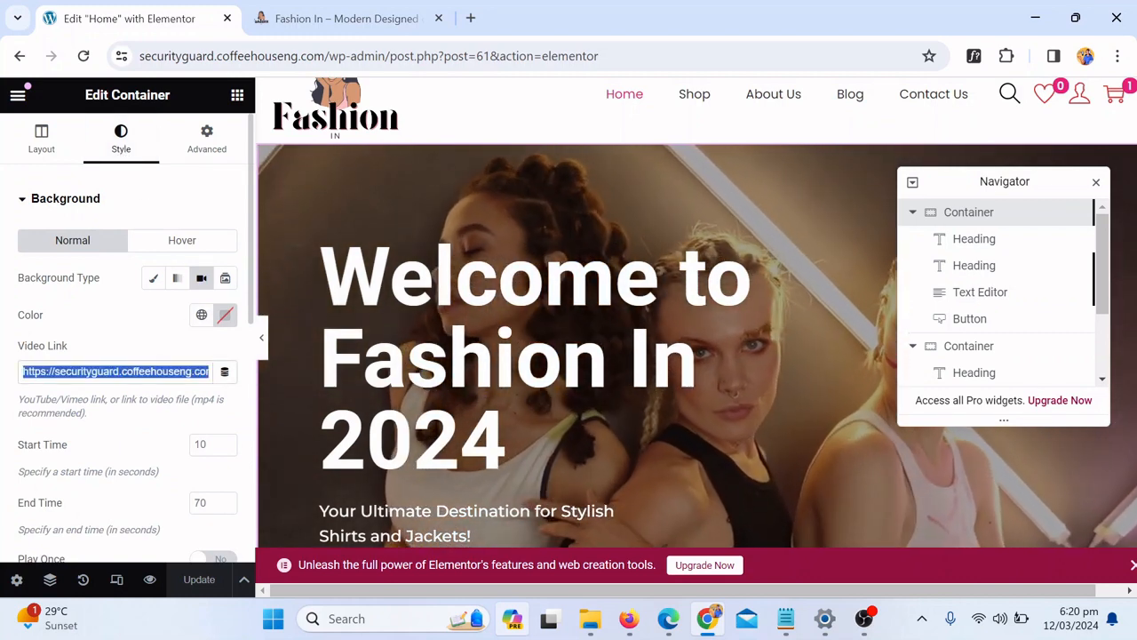
key("ctrl+v")
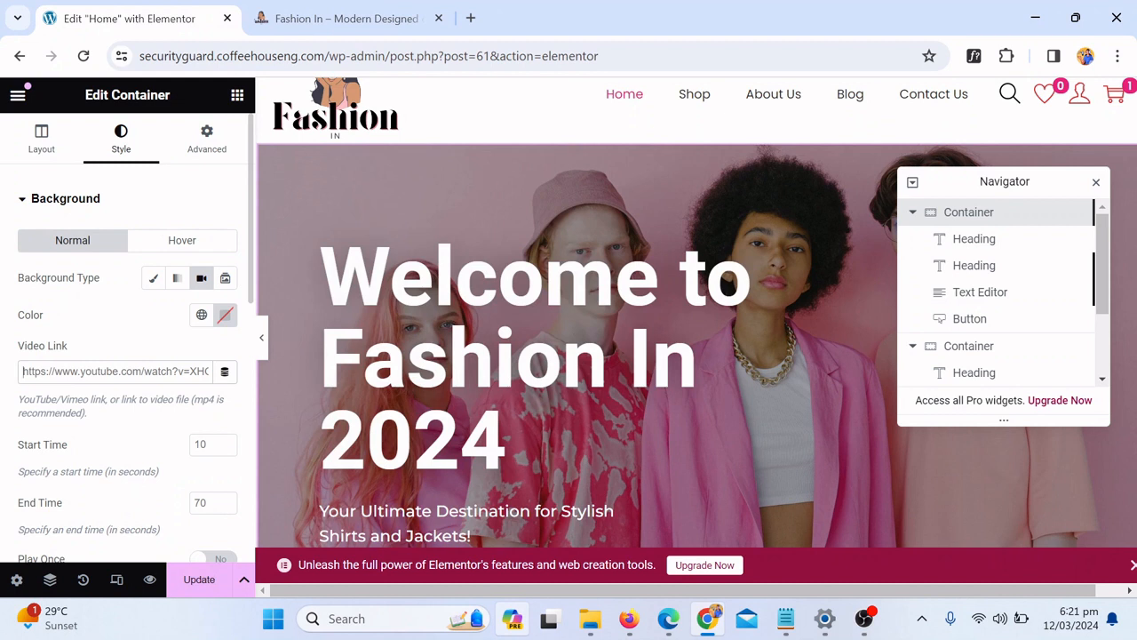
Review the first container's video background options down to the Background Fallback image and update the page.
scroll(138, 342, "down", 3)
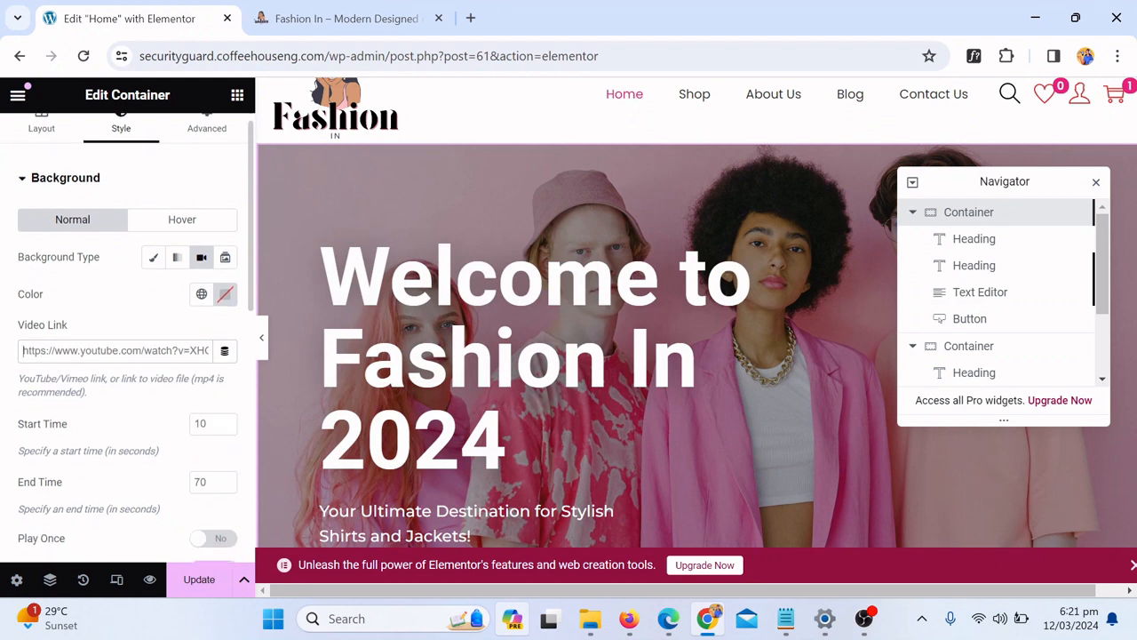
scroll(140, 346, "up", 1)
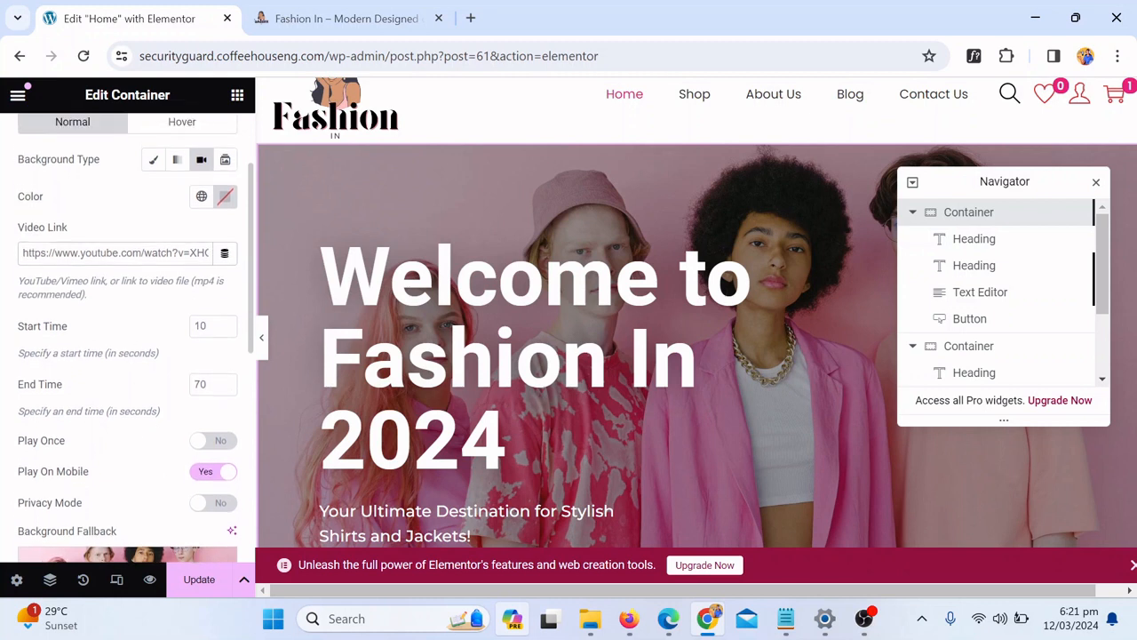
scroll(125, 382, "down", 1)
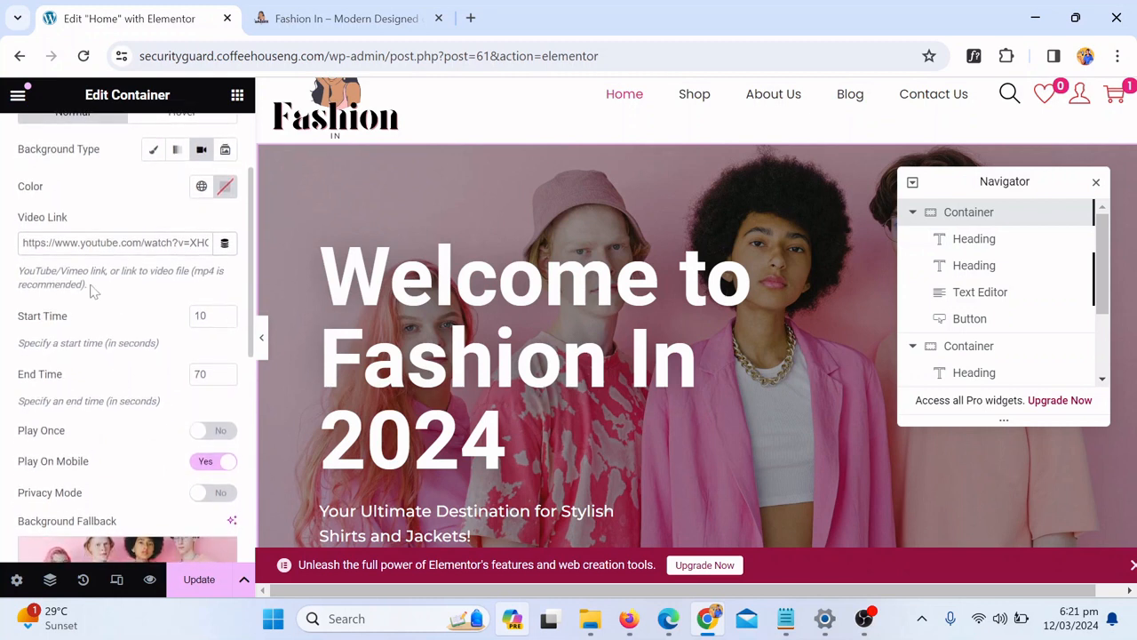
scroll(133, 382, "down", 3)
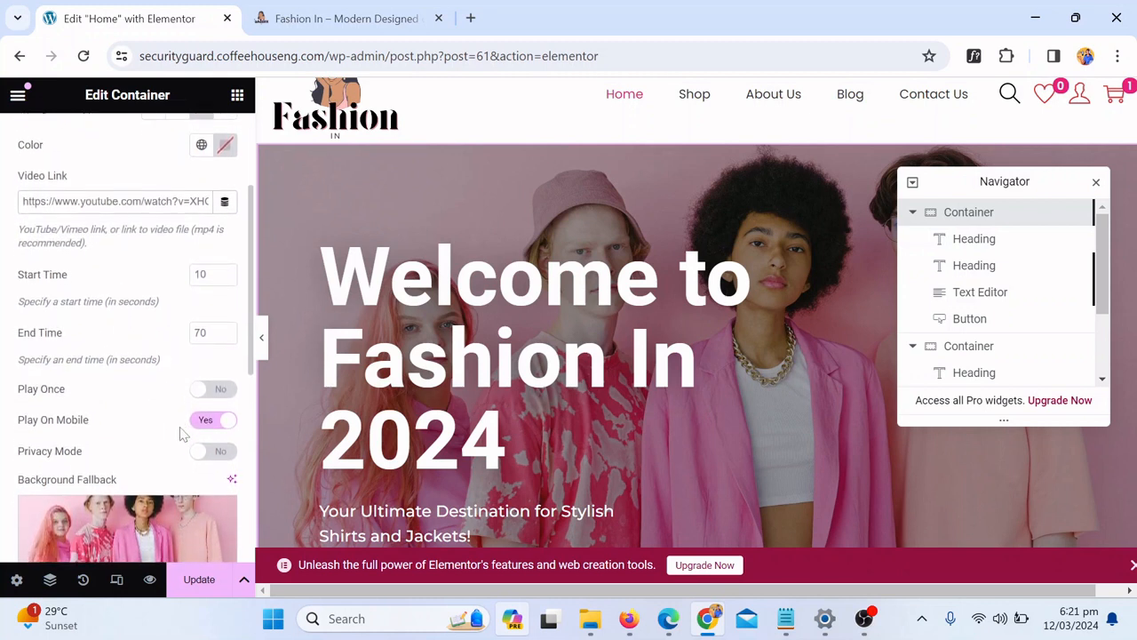
scroll(182, 438, "down", 1)
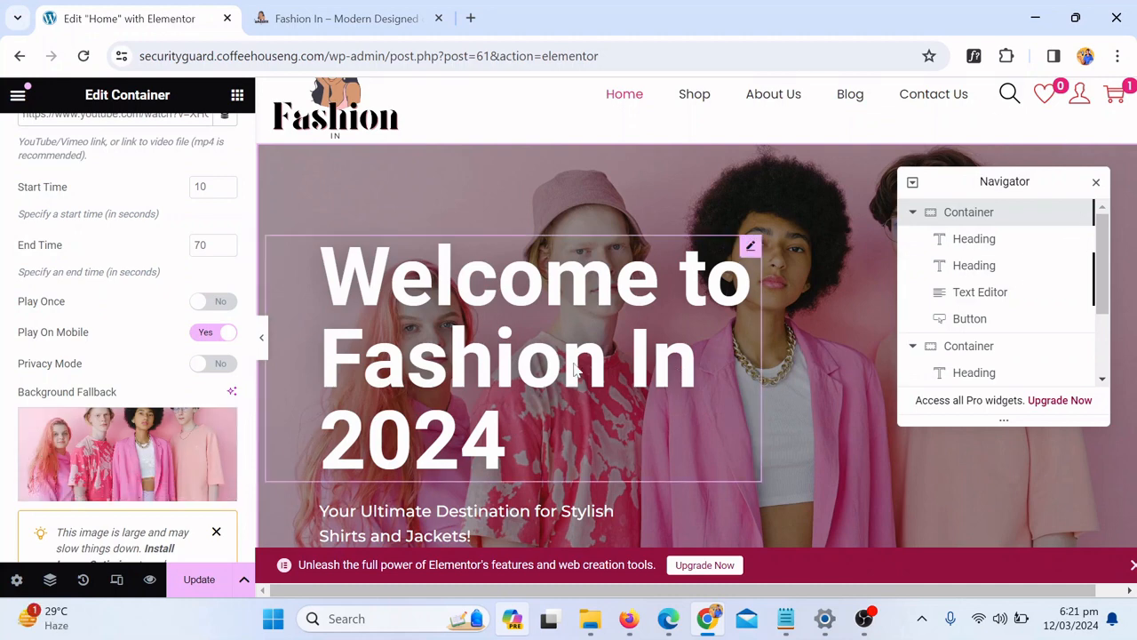
mouse_move(213, 431)
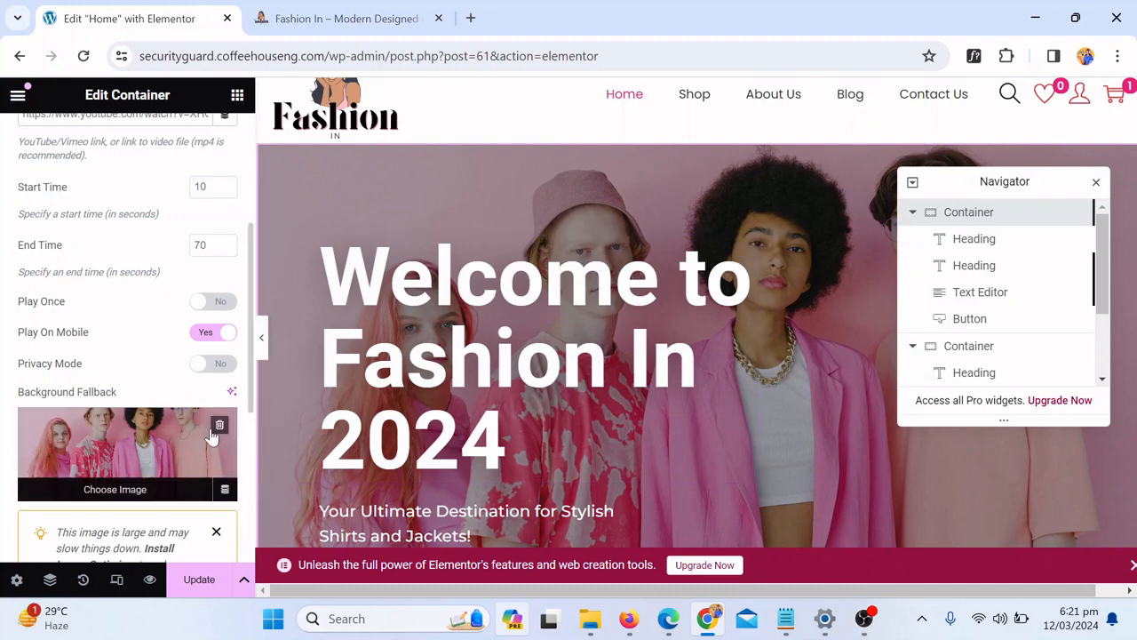
scroll(213, 431, "down", 3)
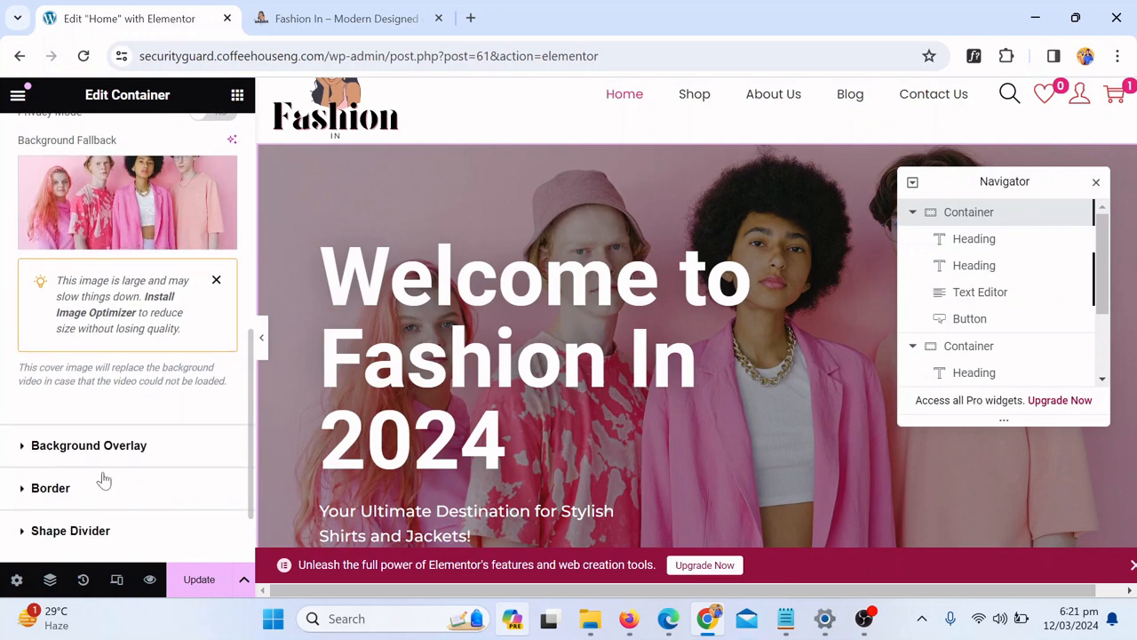
left_click(201, 594)
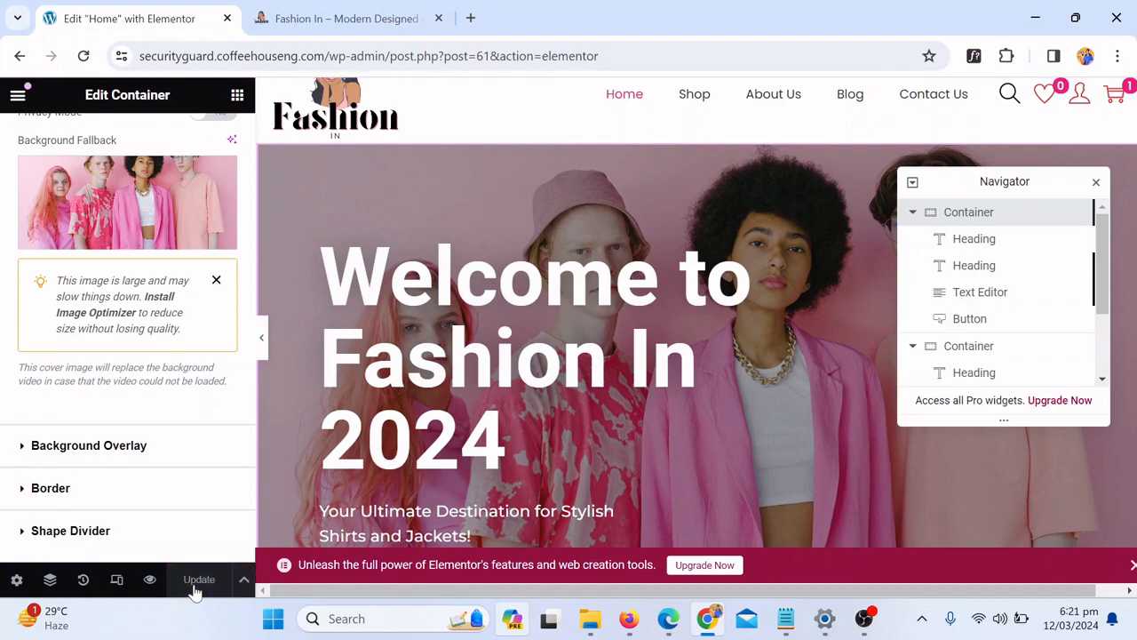
Select the "Discover Our Premium Stuff" container and show its background style settings.
scroll(625, 447, "down", 10)
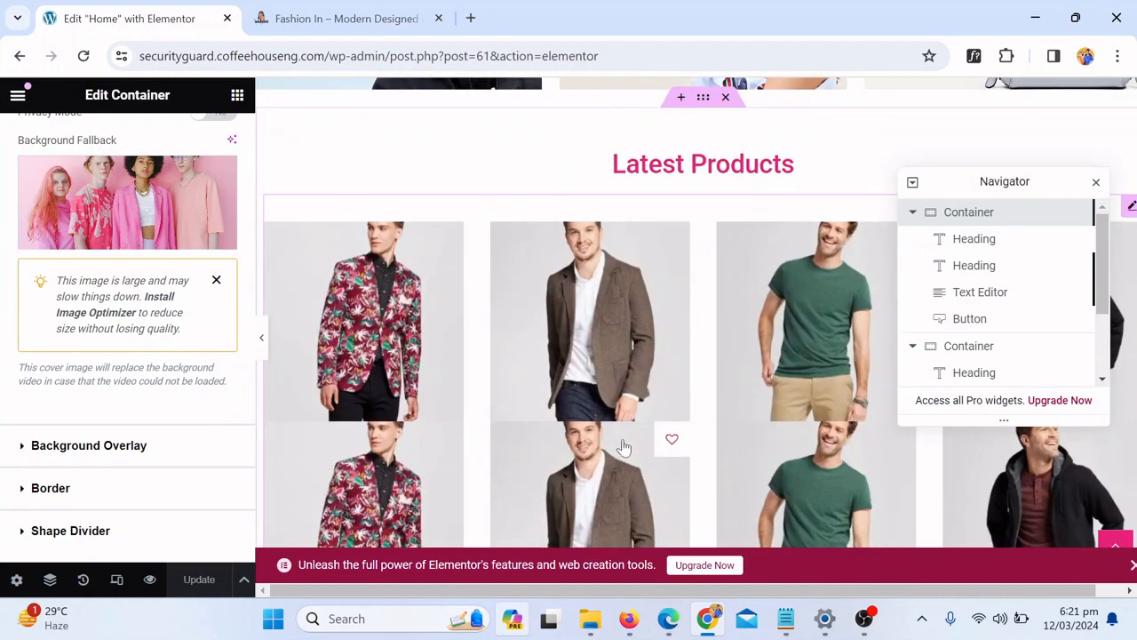
scroll(625, 447, "down", 5)
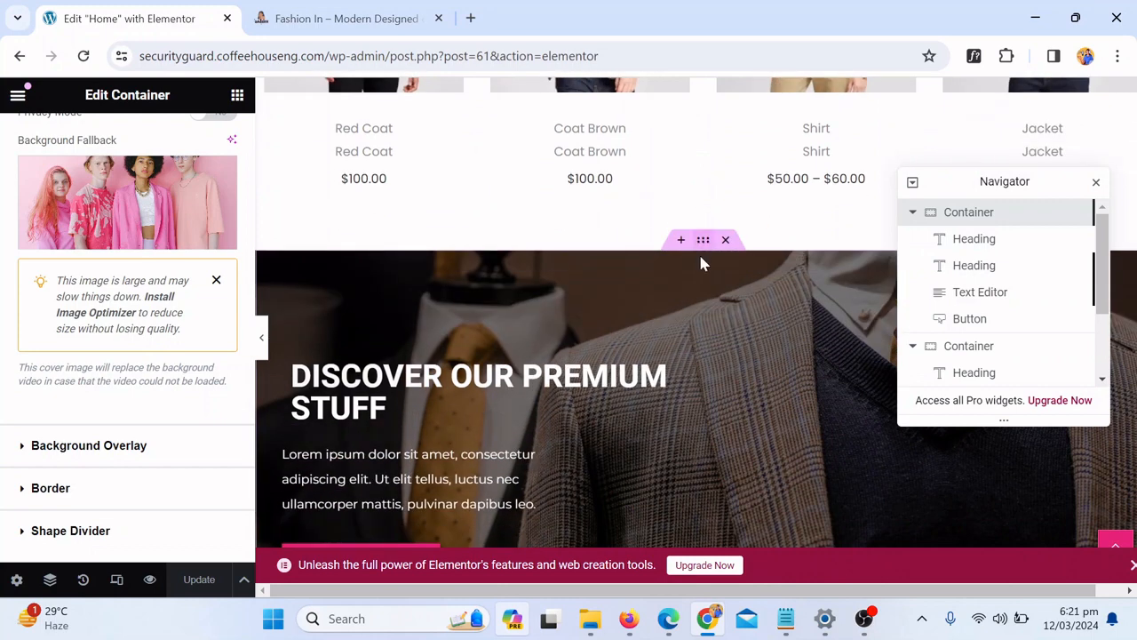
left_click(704, 250)
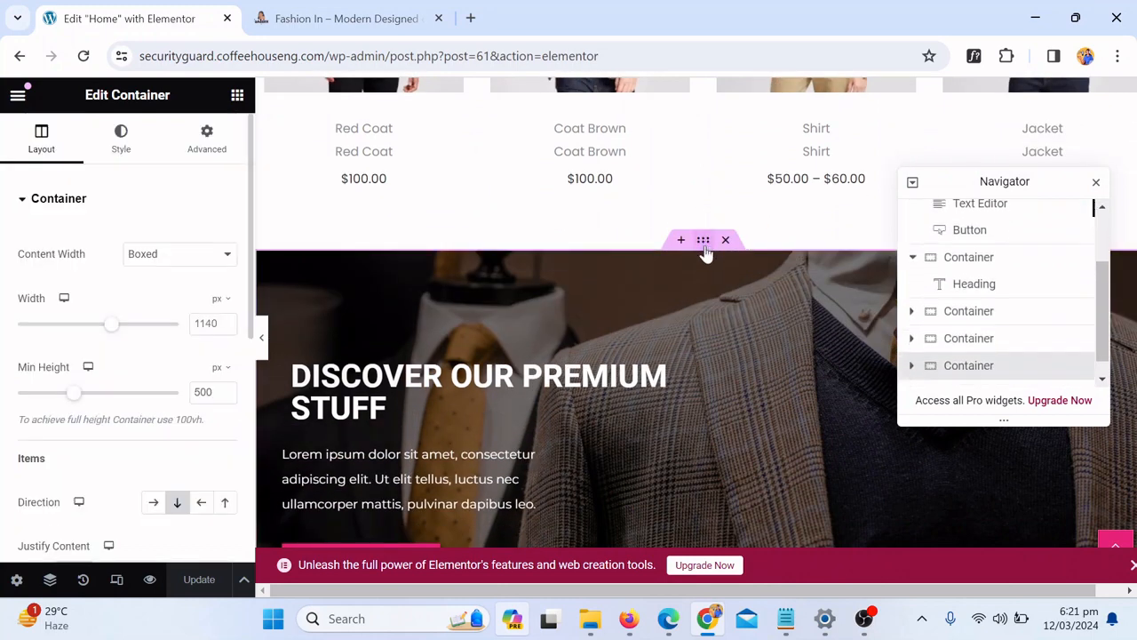
left_click(107, 151)
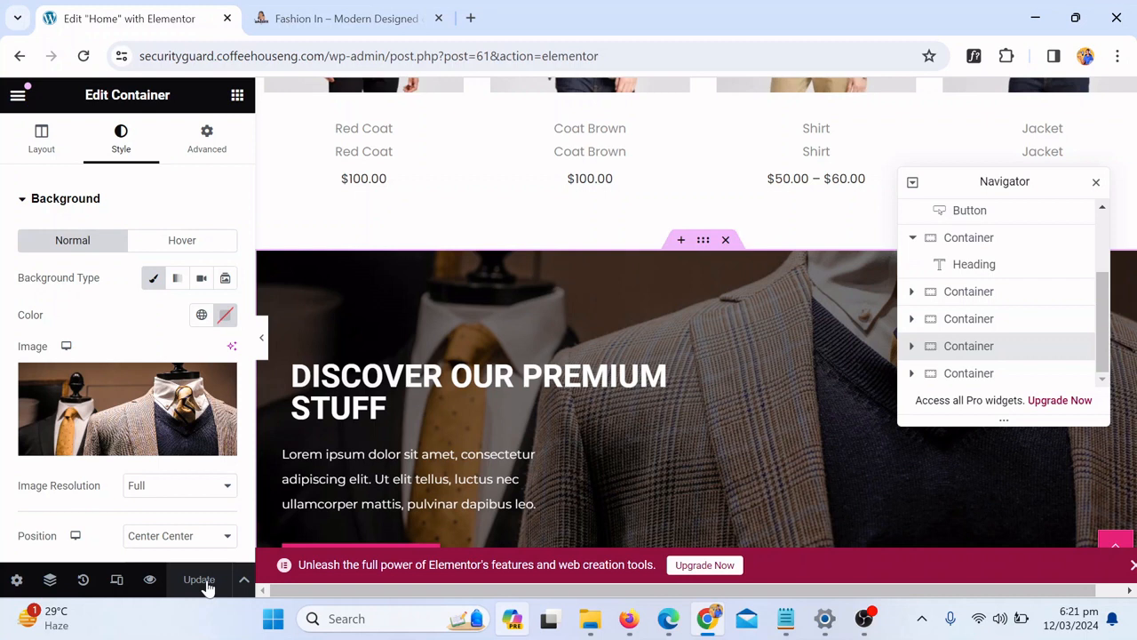
Exit the Elementor editor to the WordPress dashboard and visit the Fashion In site from there.
left_click(17, 95)
left_click(92, 509)
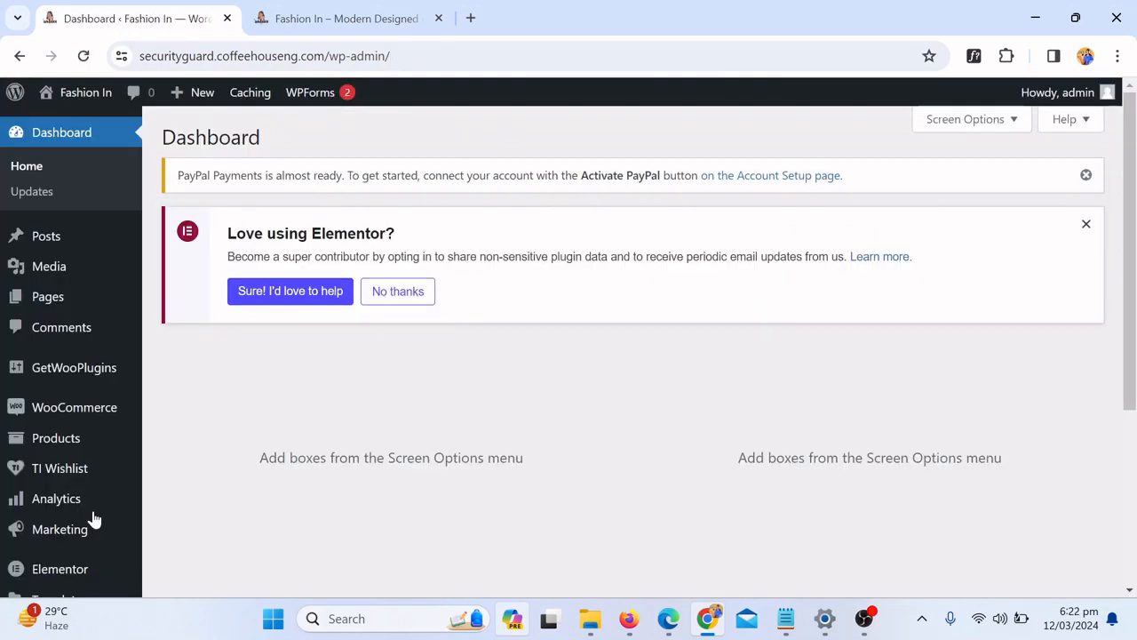
mouse_move(140, 416)
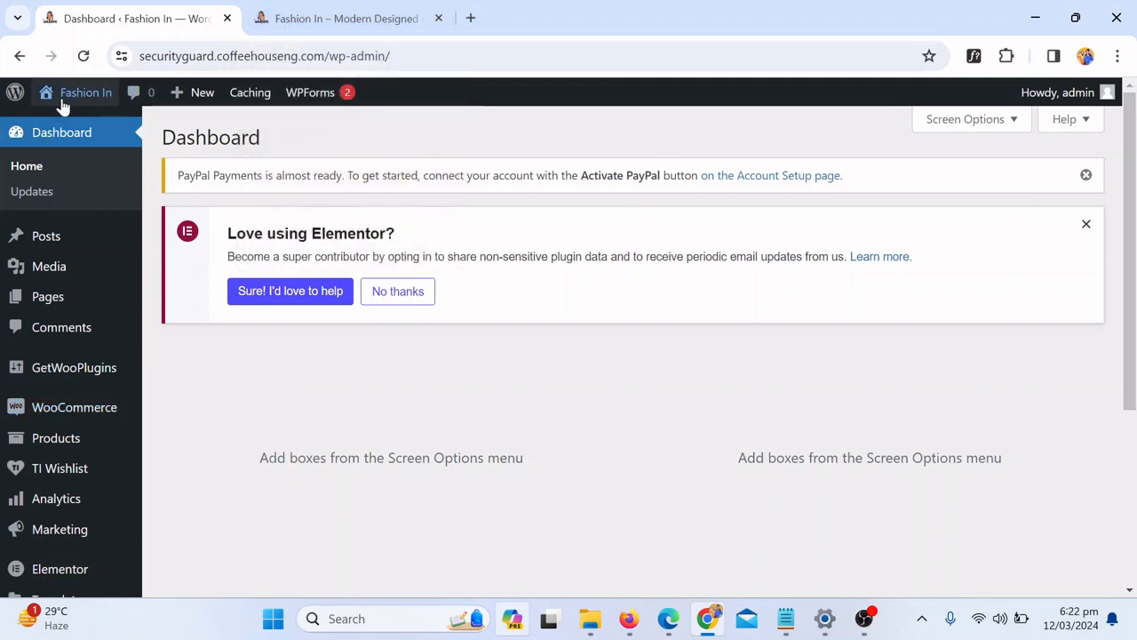
mouse_move(78, 95)
left_click(75, 130)
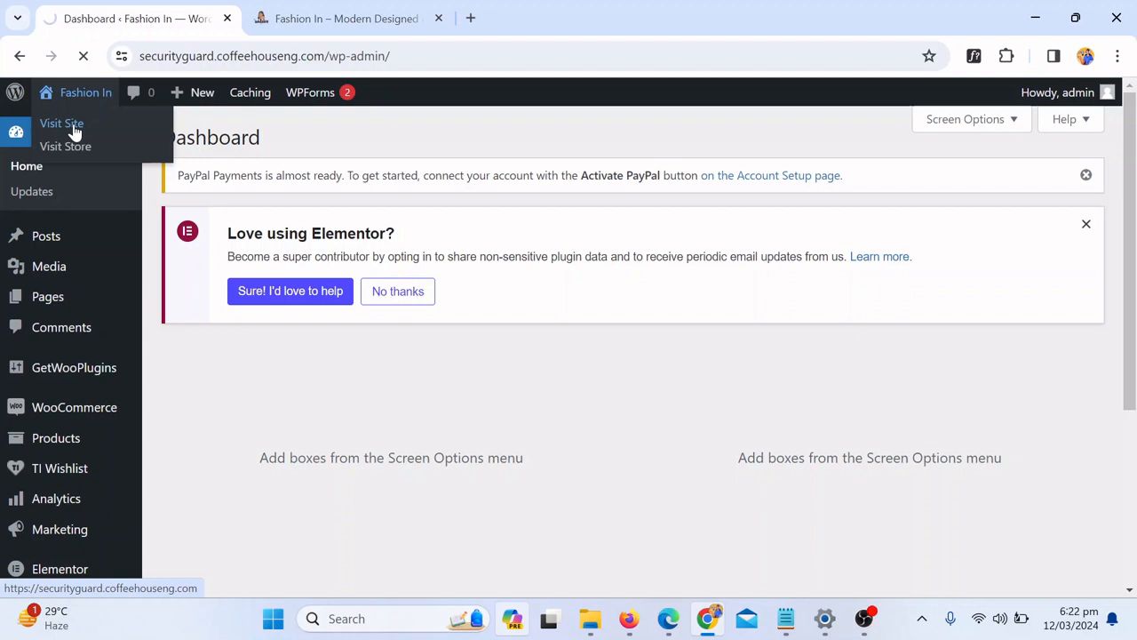
Reload the live Fashion In home page in its own browser tab and close the dashboard tab.
left_click(75, 130)
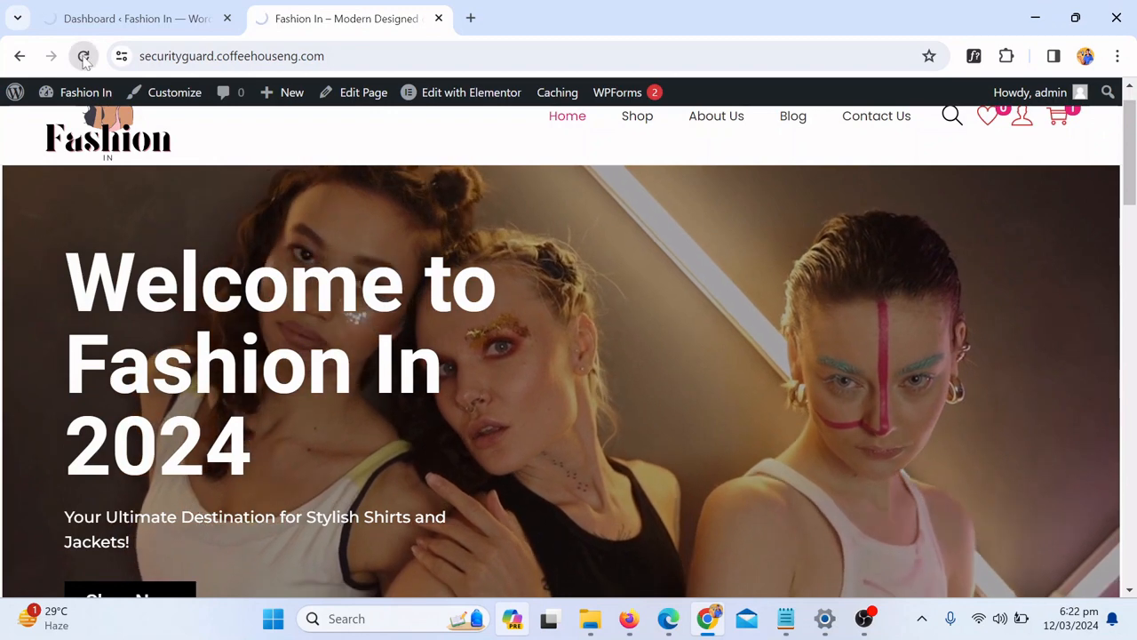
left_click(83, 57)
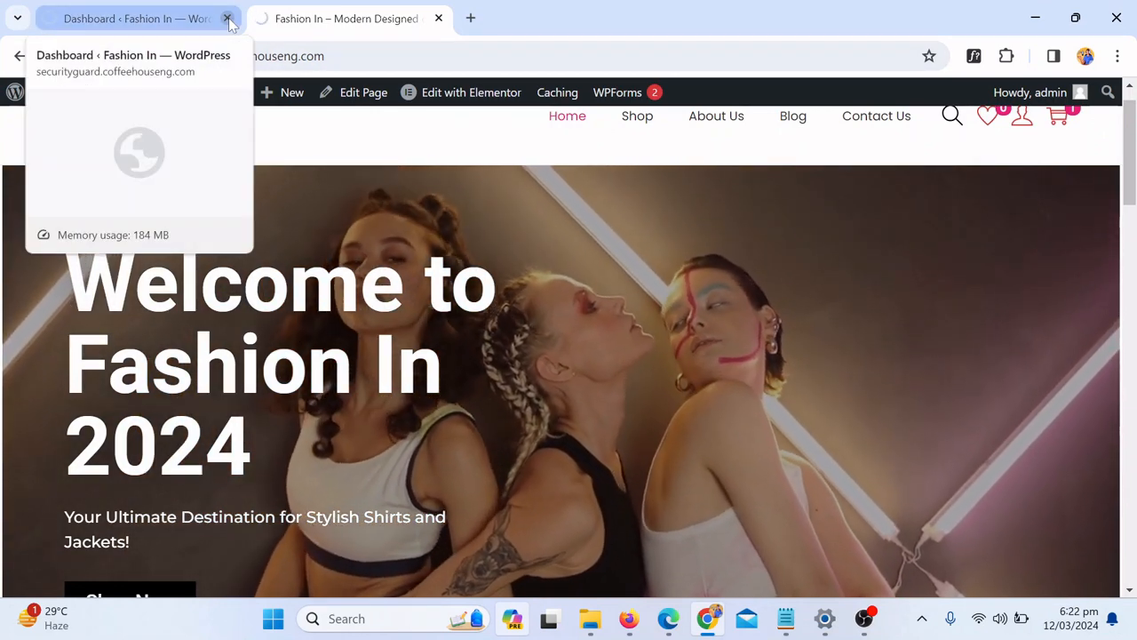
left_click(227, 18)
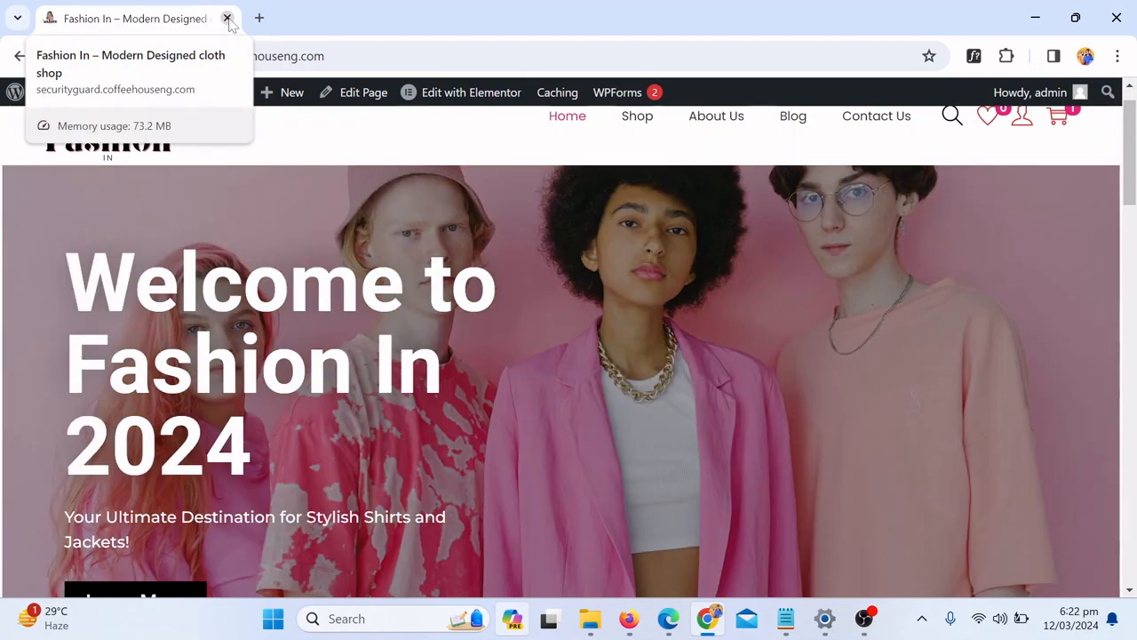
Examine the live home page's hero section, checking its background, the welcome heading with its year, and the button text.
scroll(1130, 178, "up", 1)
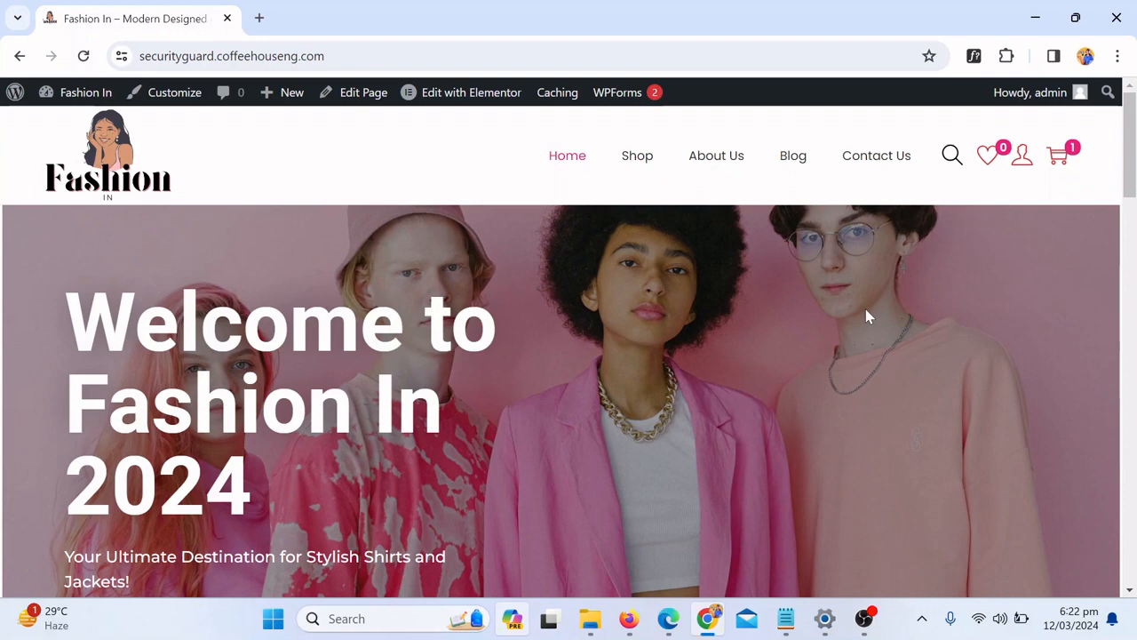
scroll(1129, 182, "down", 1)
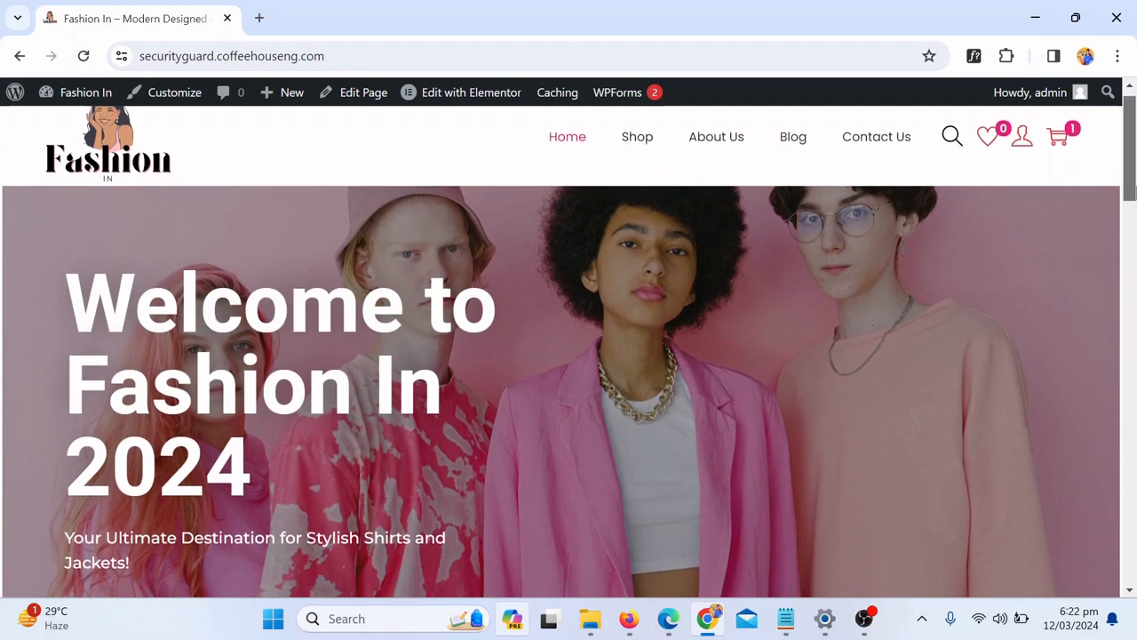
scroll(1128, 182, "up", 1)
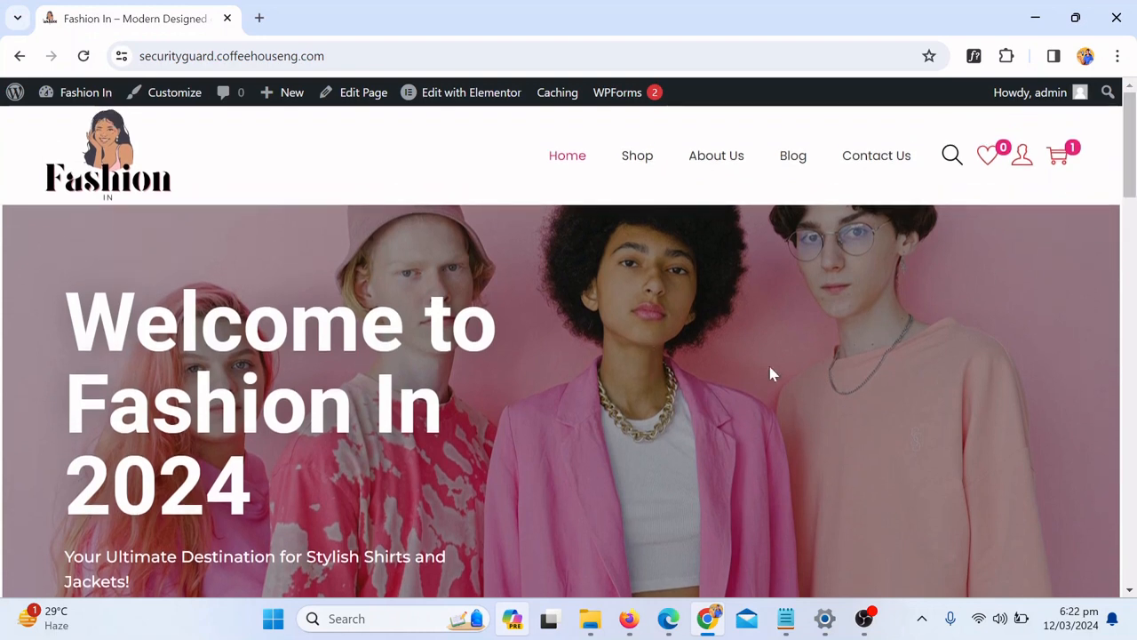
scroll(1128, 178, "down", 1)
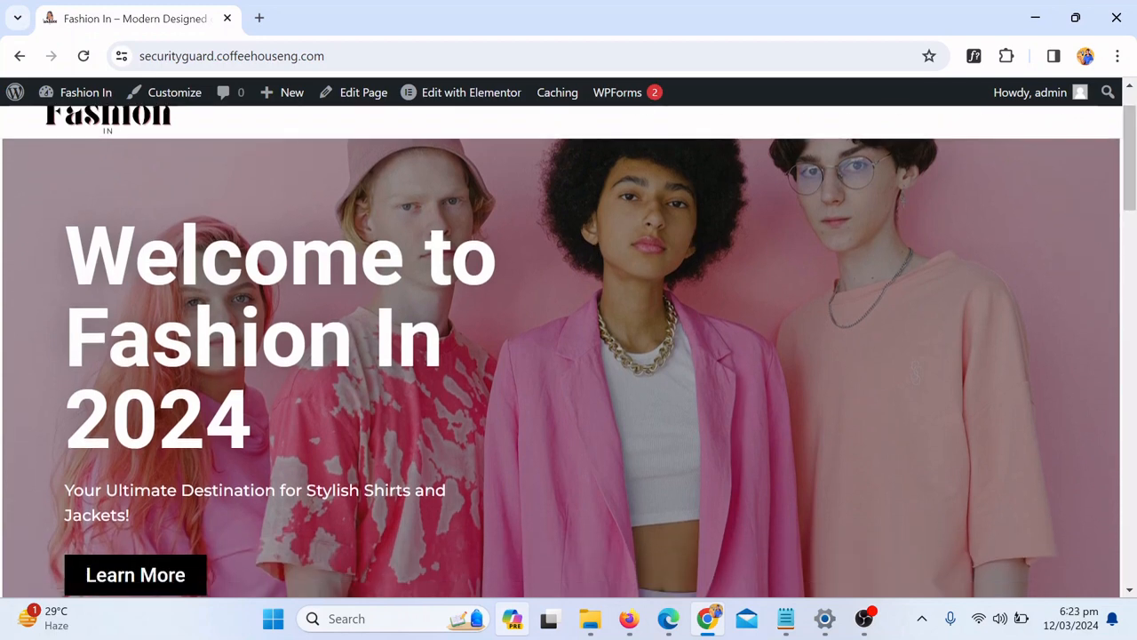
left_click_drag(66, 231, 279, 411)
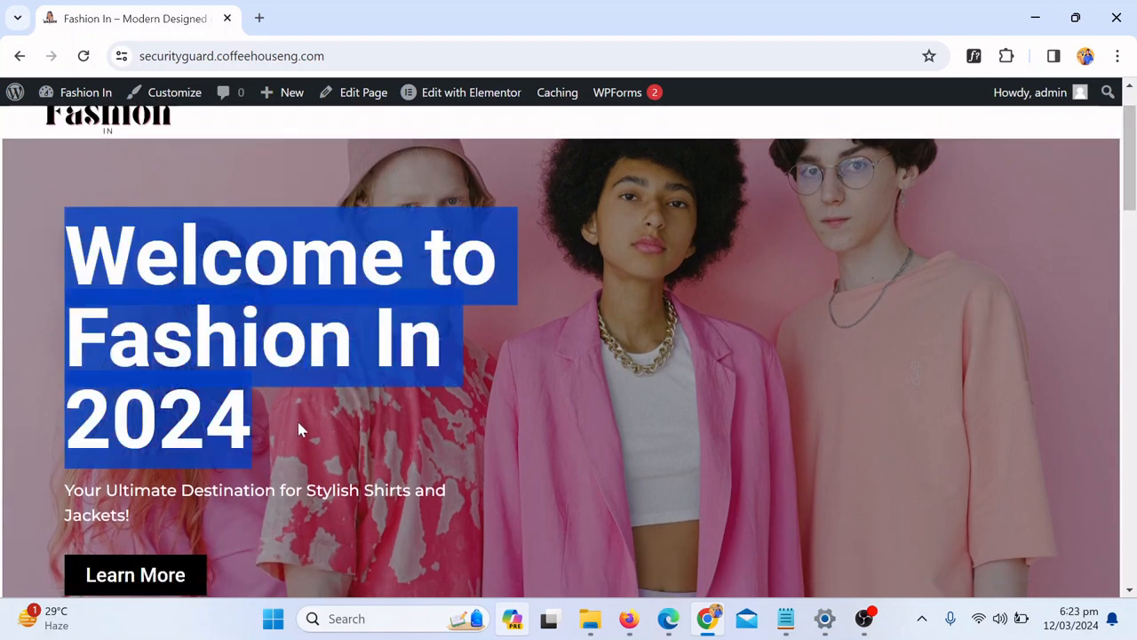
left_click(299, 431)
left_click_drag(64, 418, 257, 436)
left_click(256, 436)
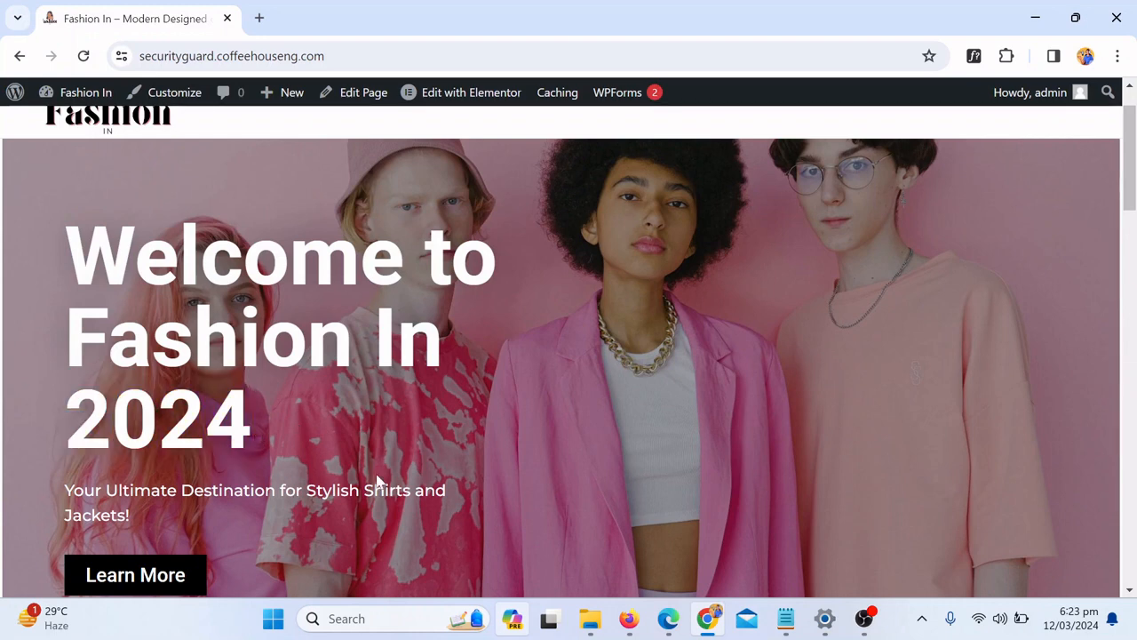
scroll(1128, 204, "down", 1)
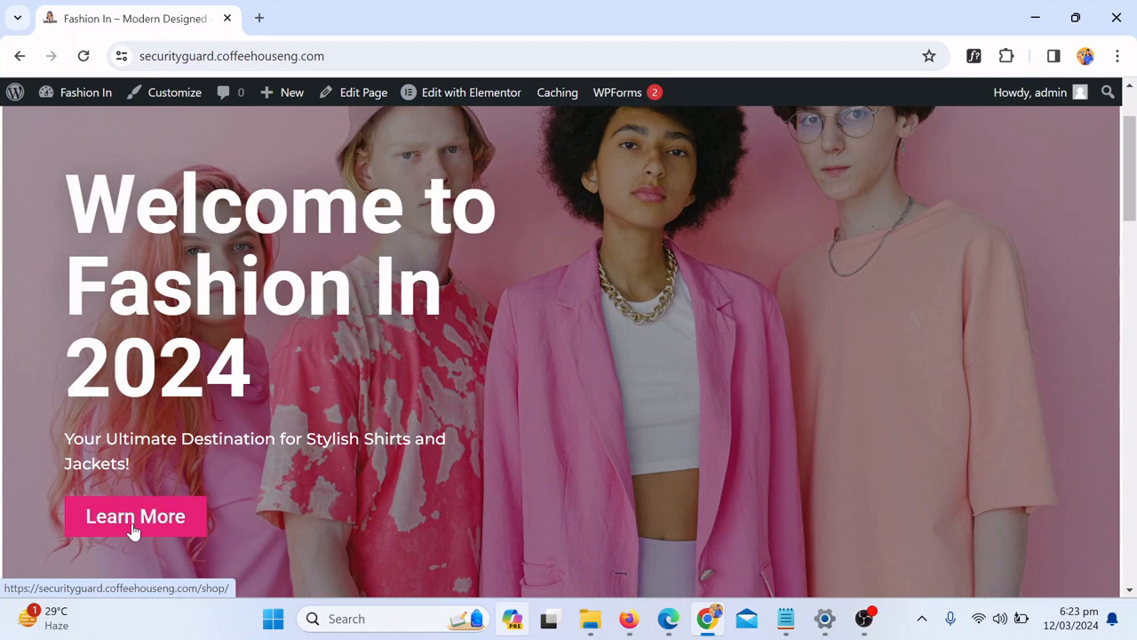
scroll(1130, 206, "up", 1)
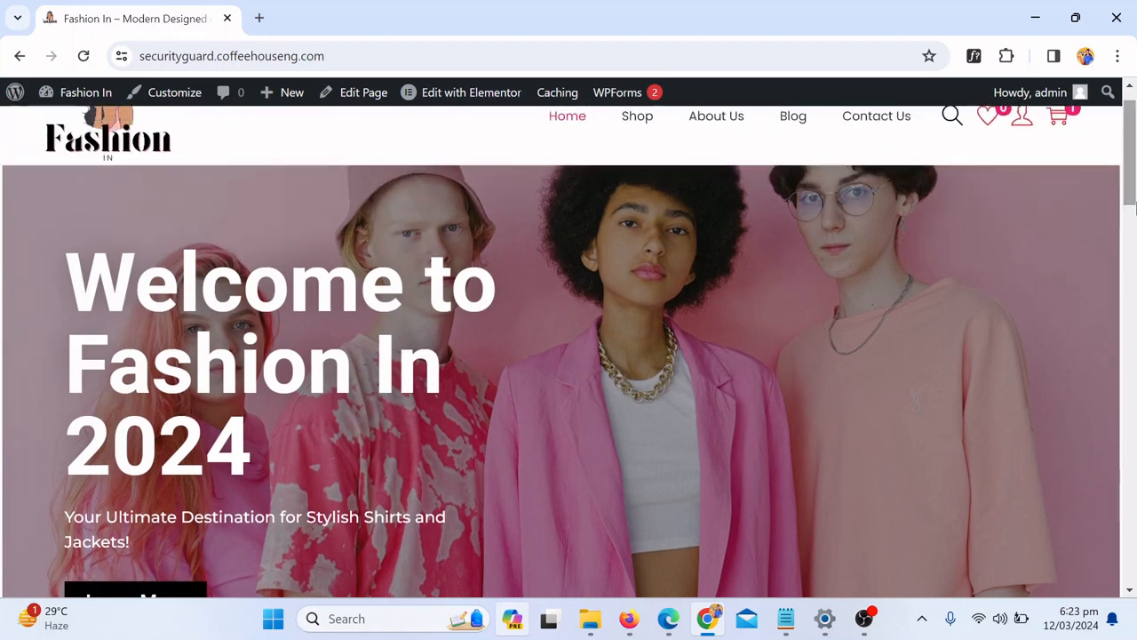
scroll(1132, 187, "up", 1)
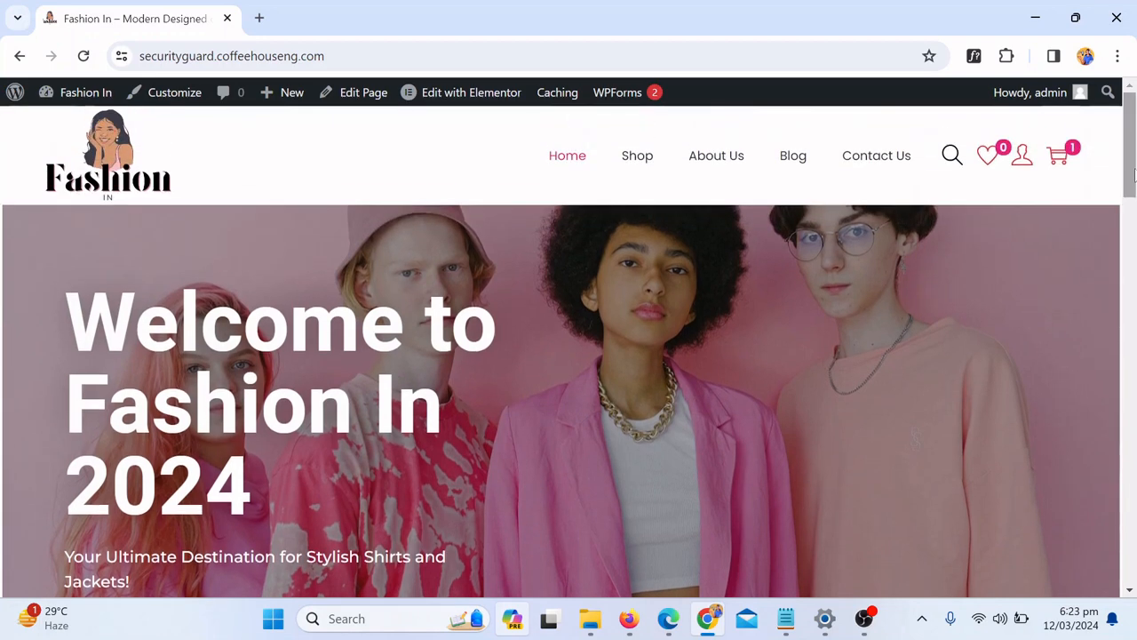